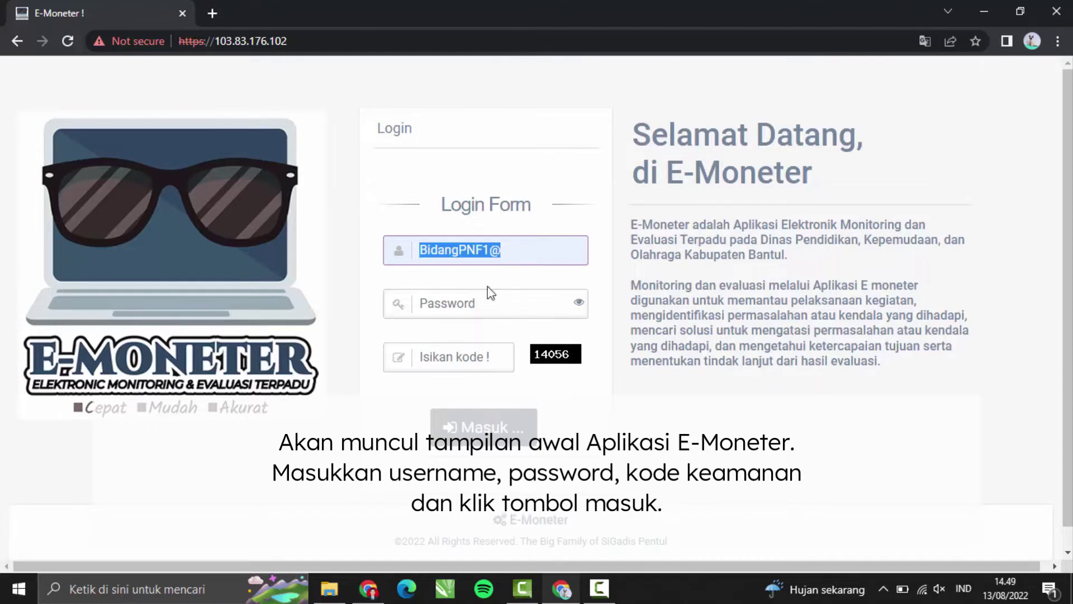
Paste the account credentials into the login form.
{"action": "key", "text": "ctrl+v"}
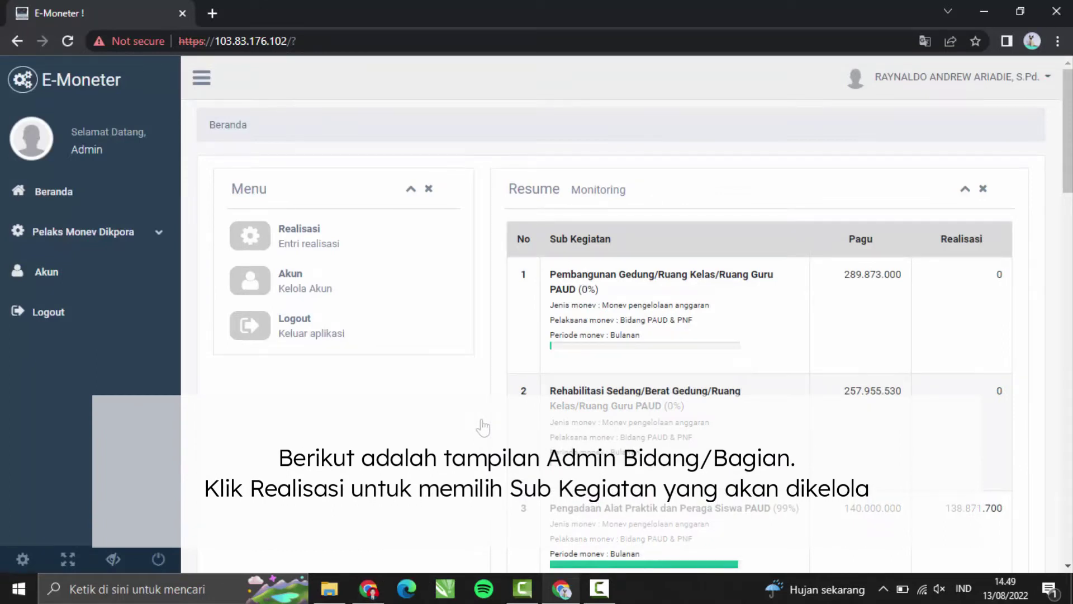
Open the Realisasi entries and manage the sub-activity Penyelenggaraan Proses Belajar Nonformal/Kesetaraan.
{"action": "left_click", "coordinate": [300, 230]}
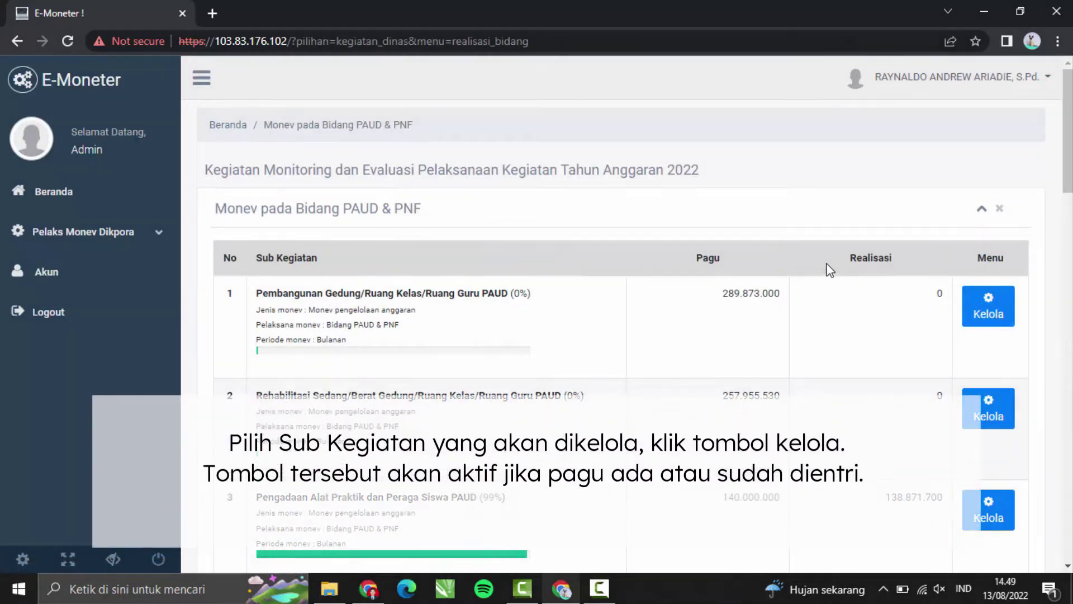
{"action": "scroll", "coordinate": [830, 270], "scroll_direction": "down", "scroll_amount": 4}
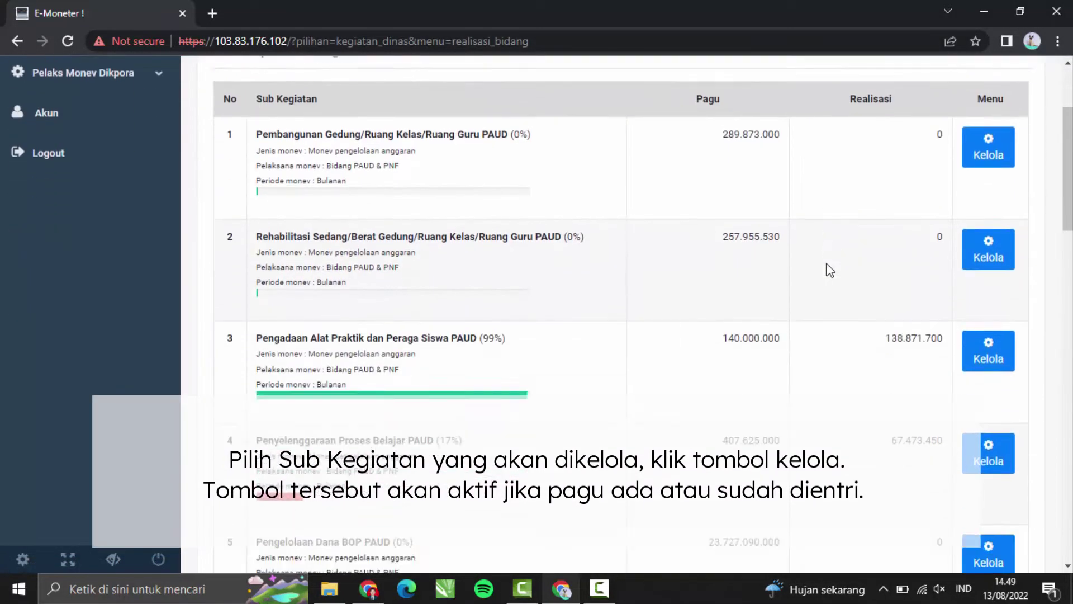
{"action": "scroll", "coordinate": [830, 270], "scroll_direction": "down", "scroll_amount": 4}
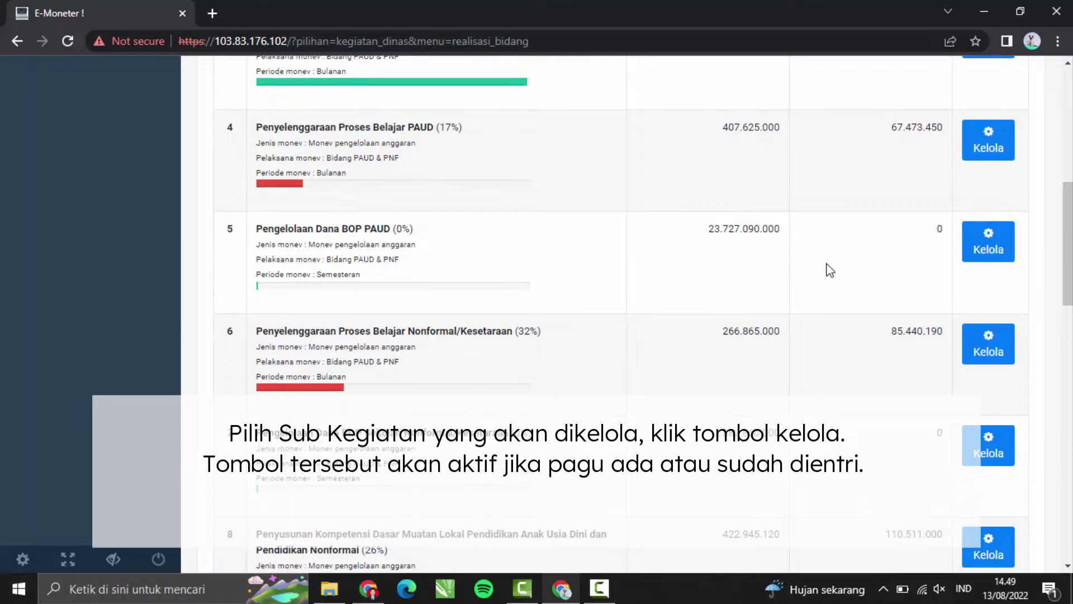
{"action": "left_click", "coordinate": [978, 348]}
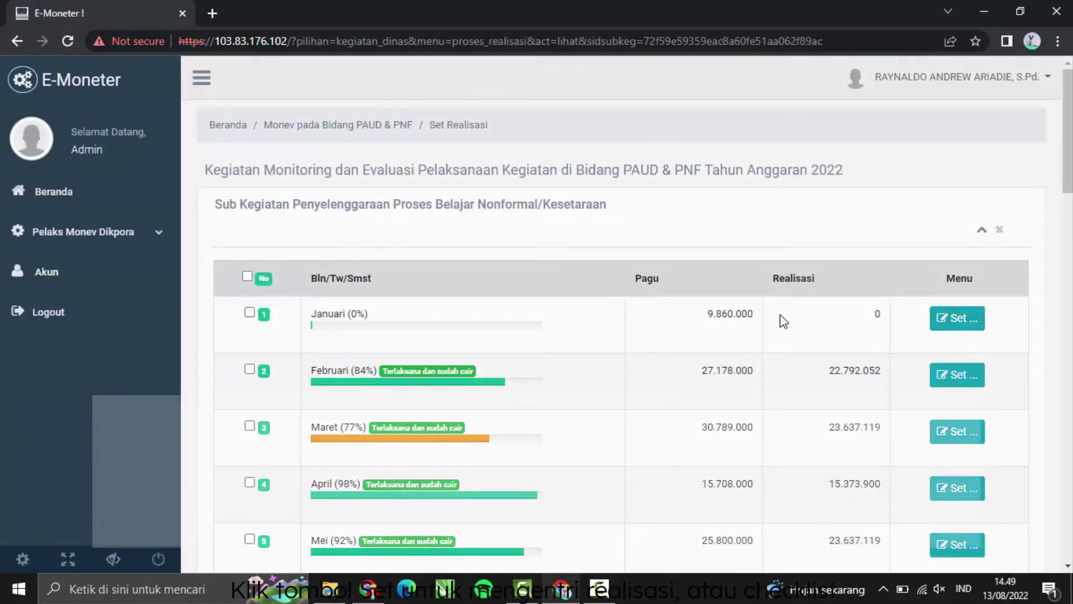
Review the sub-activity's monthly budget and realisation rows from Januari to Desember, including the row checkboxes and the bulk-edit option.
{"action": "scroll", "coordinate": [761, 306], "scroll_direction": "down", "scroll_amount": 4}
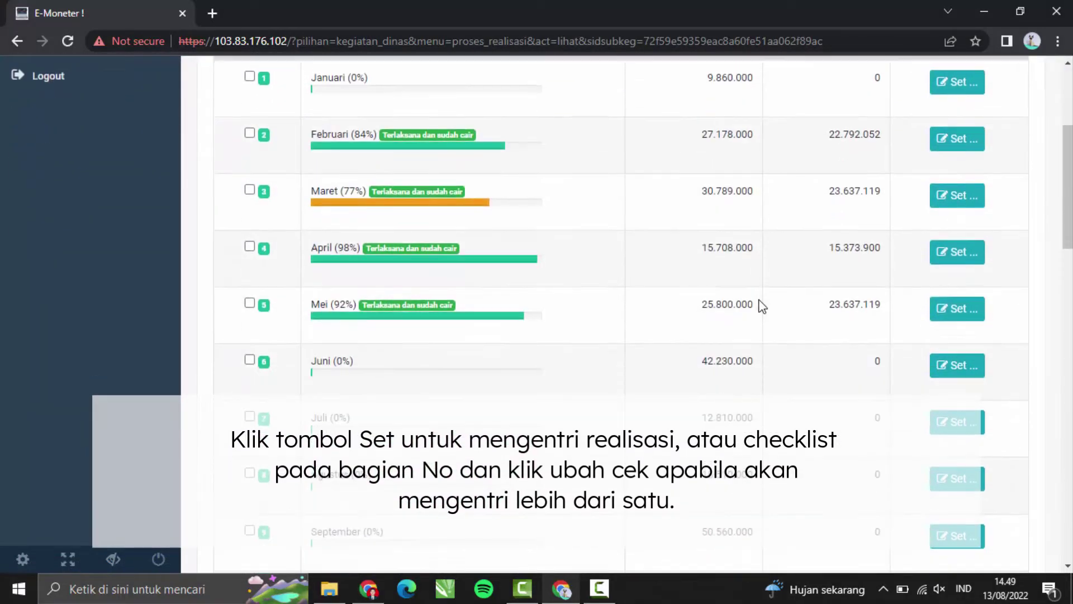
{"action": "scroll", "coordinate": [761, 305], "scroll_direction": "down", "scroll_amount": 1}
{"action": "scroll", "coordinate": [762, 305], "scroll_direction": "down", "scroll_amount": 3}
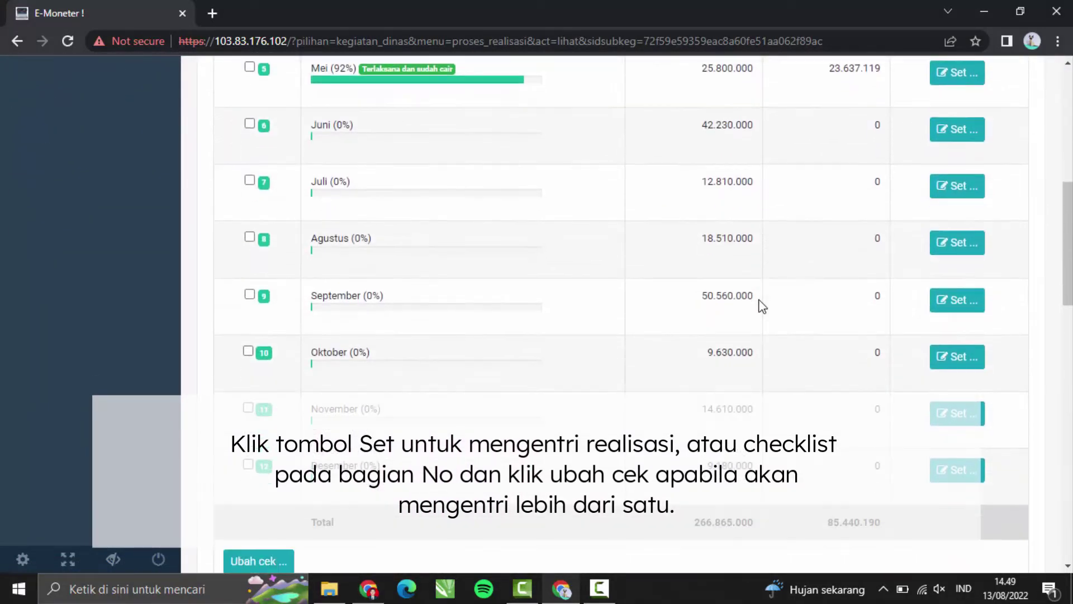
{"action": "scroll", "coordinate": [761, 305], "scroll_direction": "up", "scroll_amount": 8}
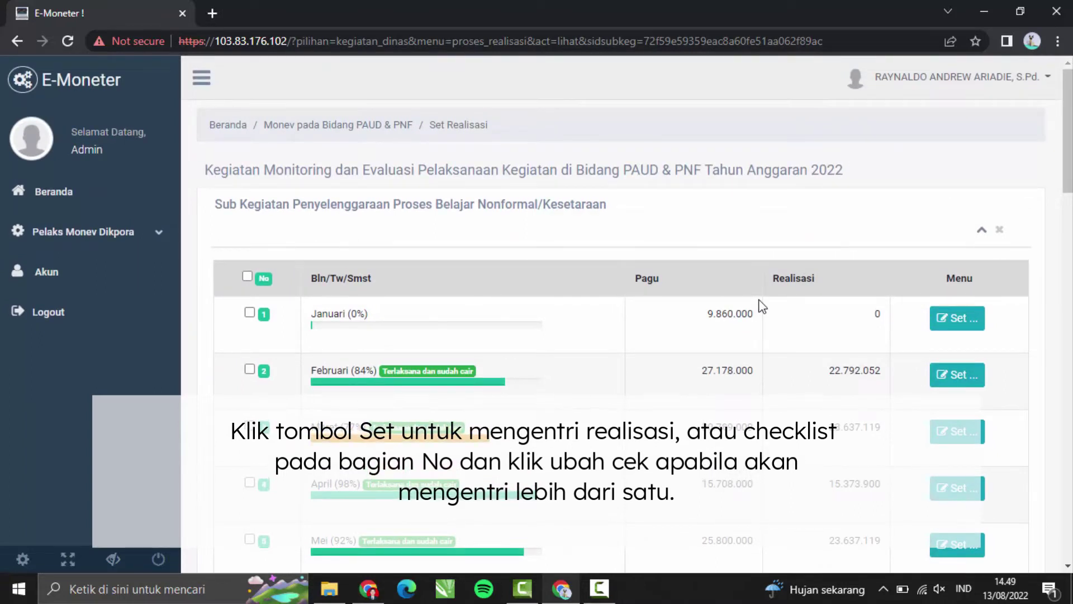
{"action": "scroll", "coordinate": [761, 305], "scroll_direction": "down", "scroll_amount": 1}
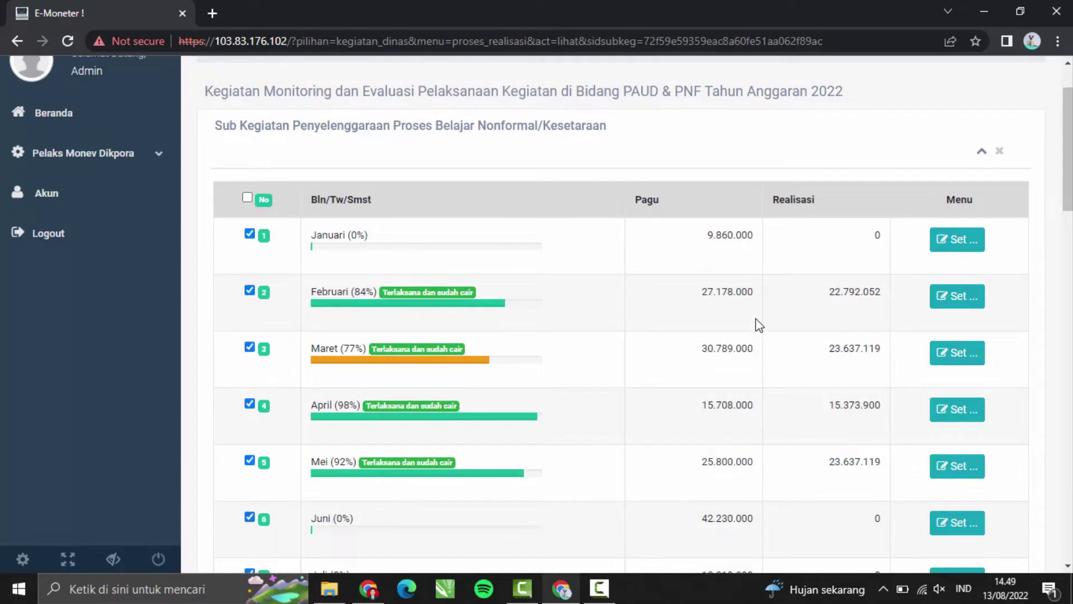
{"action": "scroll", "coordinate": [767, 312], "scroll_direction": "down", "scroll_amount": 8}
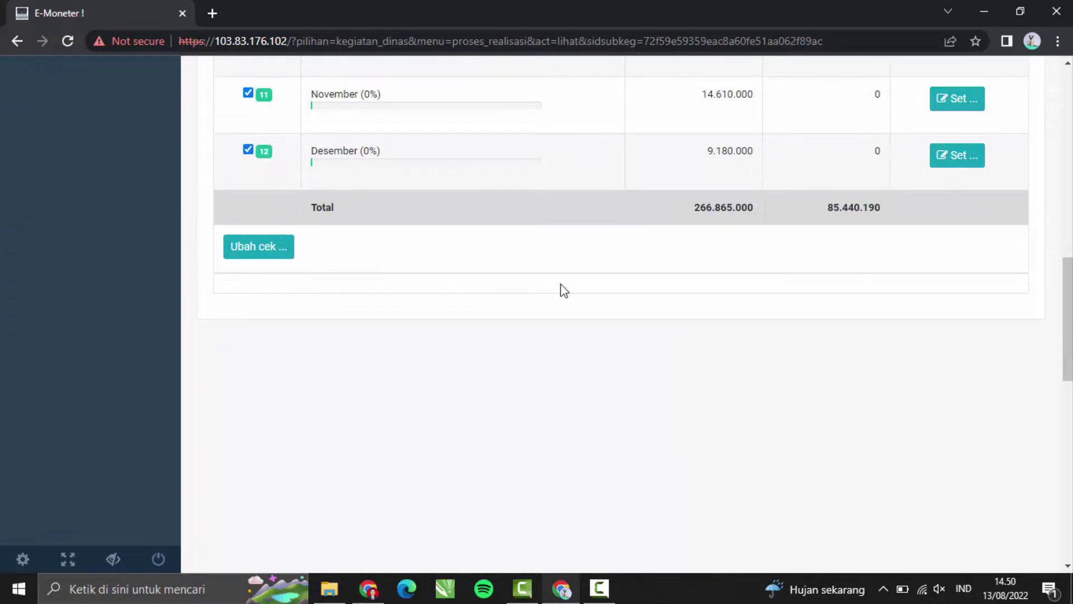
{"action": "scroll", "coordinate": [562, 288], "scroll_direction": "up", "scroll_amount": 10}
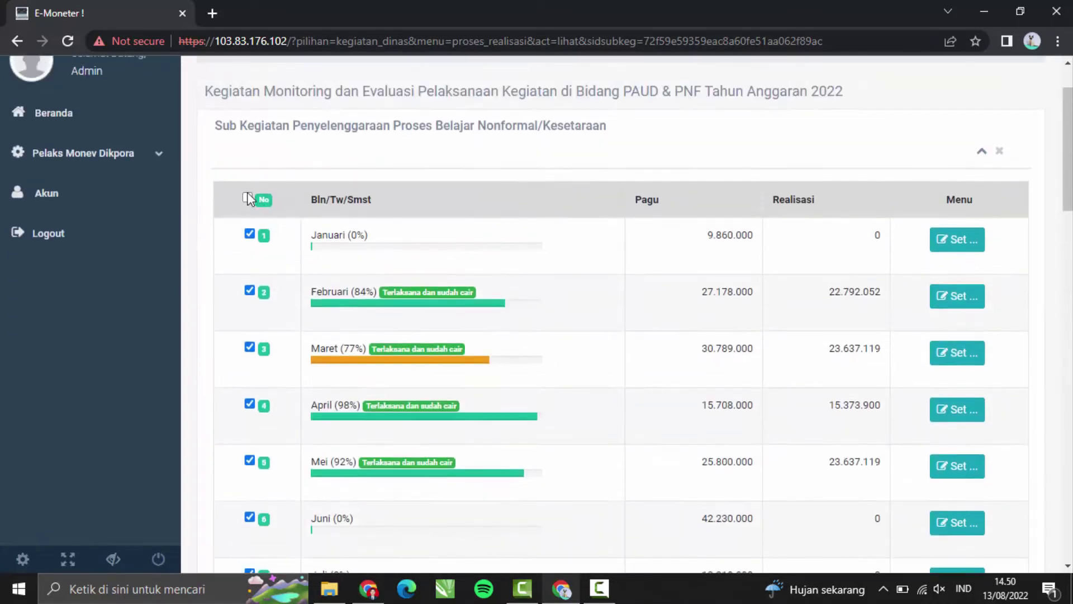
Set the Juni realisation to 42230000 with the position "Terlaksana dan sudah cair".
{"action": "scroll", "coordinate": [810, 419], "scroll_direction": "down", "scroll_amount": 1}
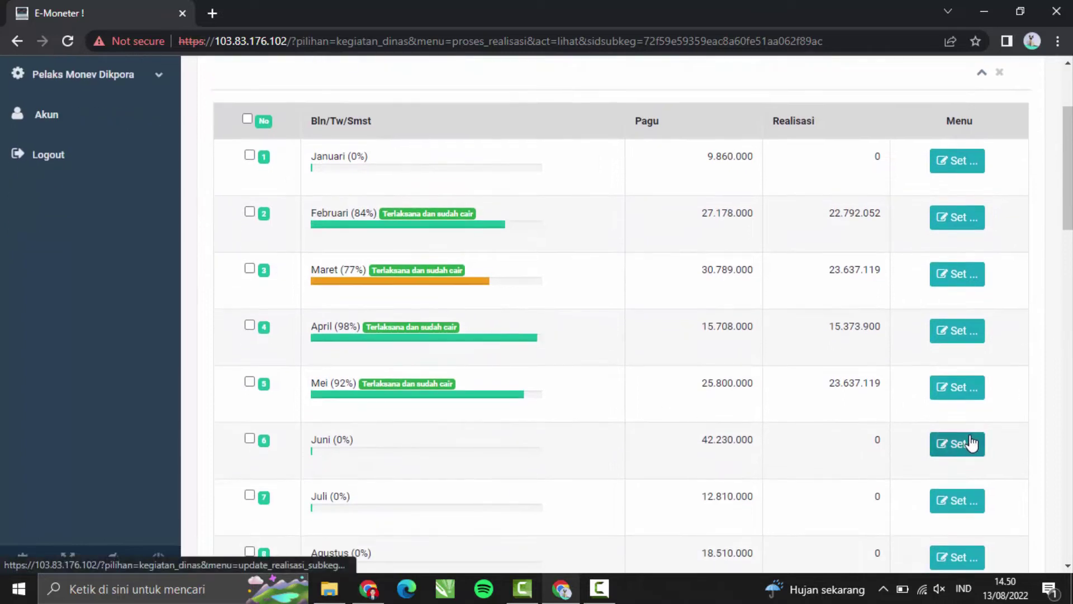
{"action": "left_click", "coordinate": [972, 443]}
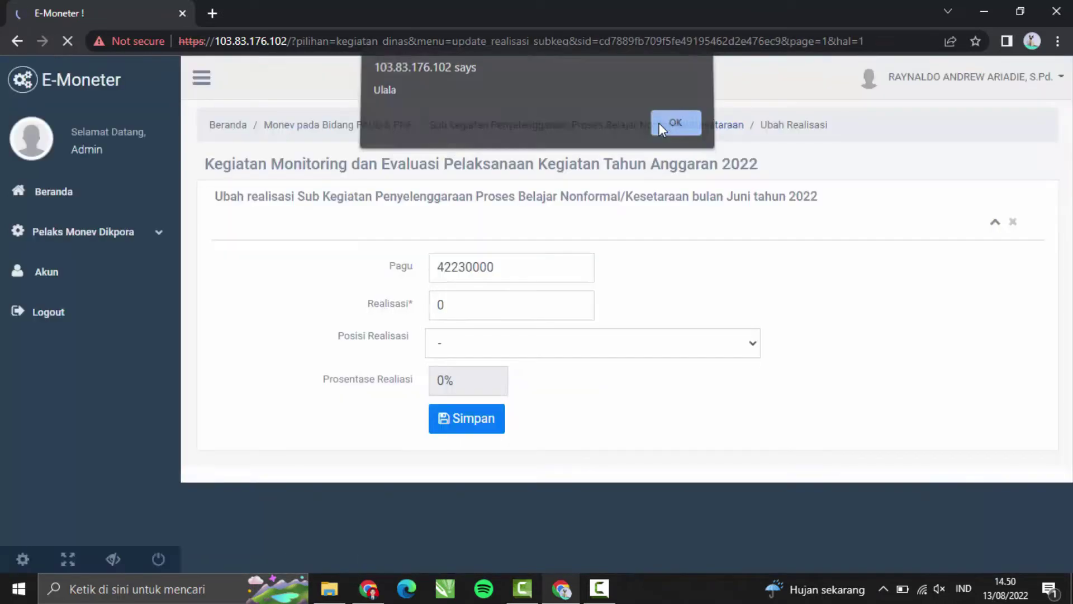
{"action": "left_click", "coordinate": [663, 127]}
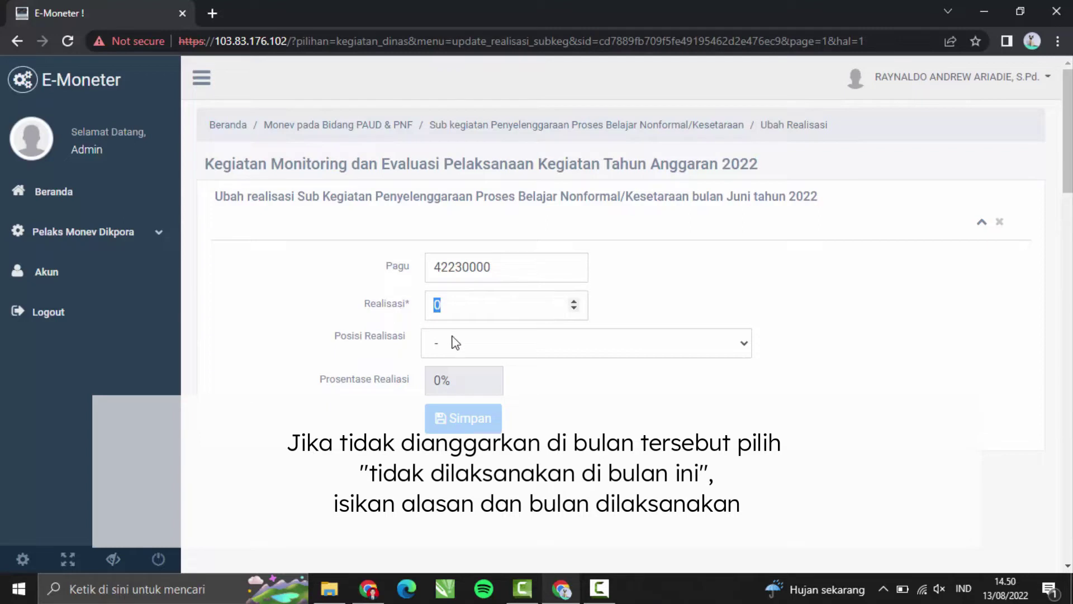
{"action": "type", "text": "42230000"}
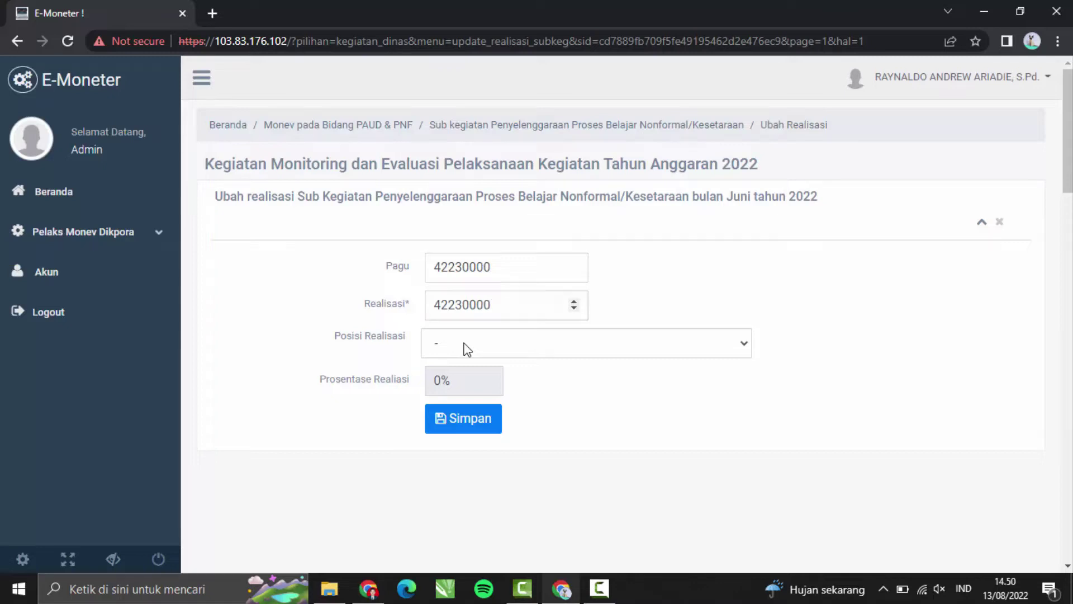
{"action": "left_click", "coordinate": [467, 350]}
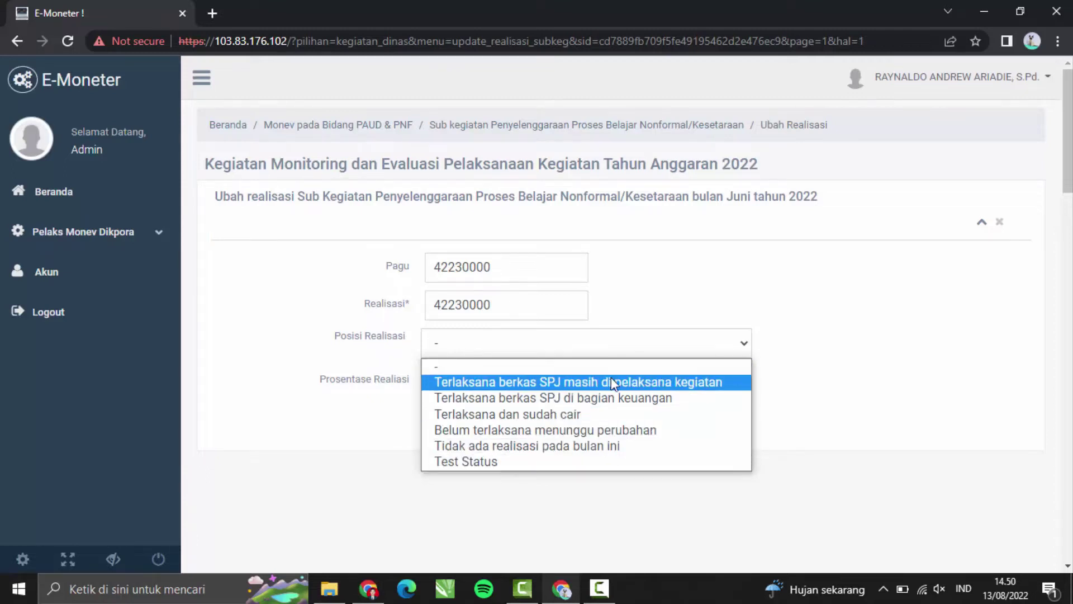
{"action": "left_click", "coordinate": [535, 414]}
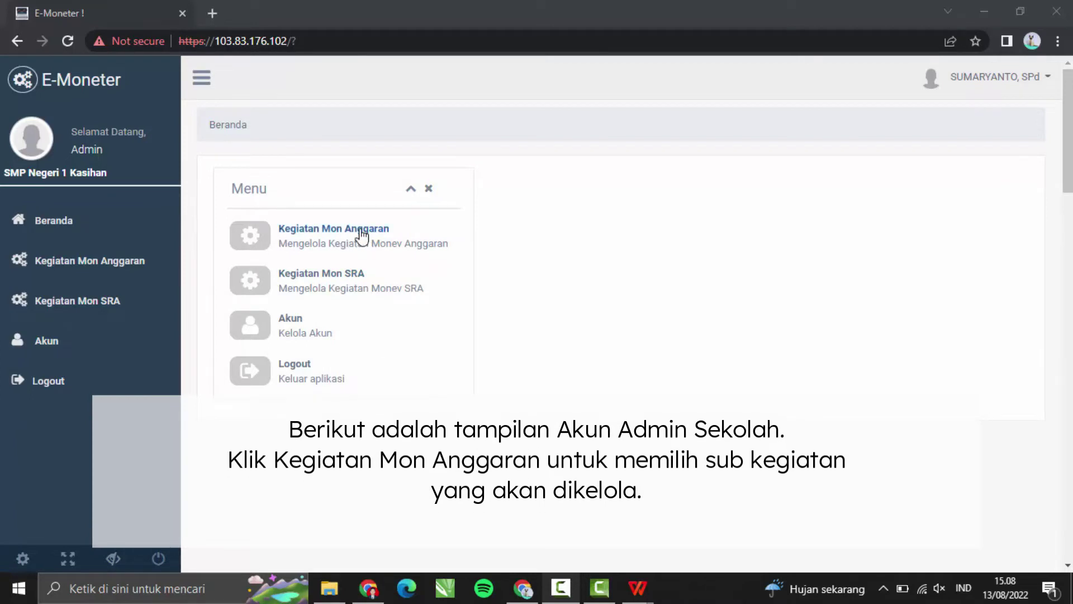
Open the Belanja Modal Peralatan dan Mesin (*BOSNAS) sub-activity under Kegiatan Mon Anggaran and select all its quarters.
{"action": "left_click", "coordinate": [382, 237]}
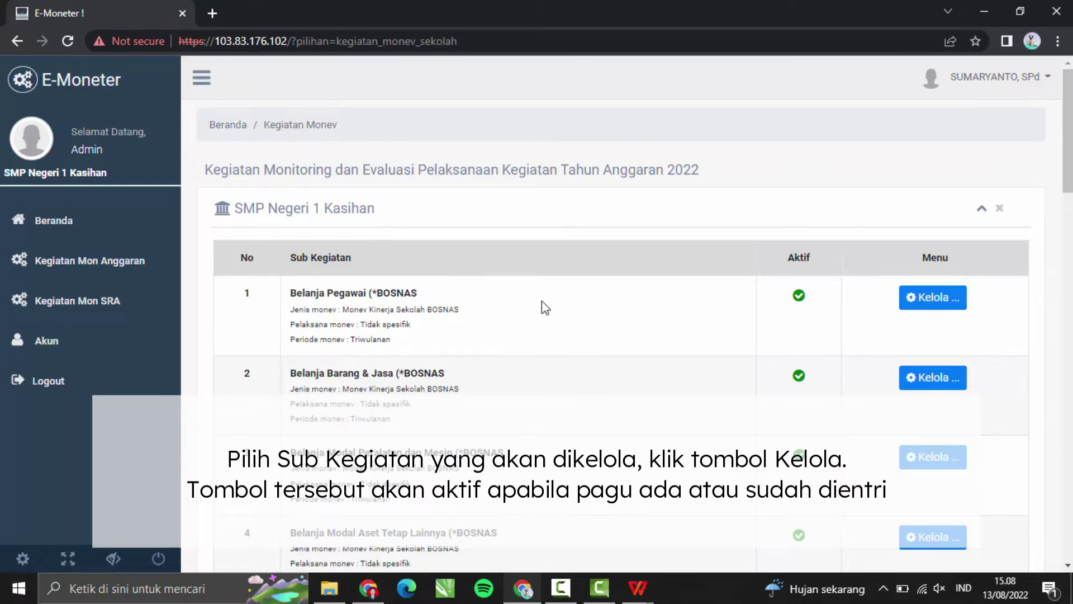
{"action": "scroll", "coordinate": [827, 323], "scroll_direction": "down", "scroll_amount": 3}
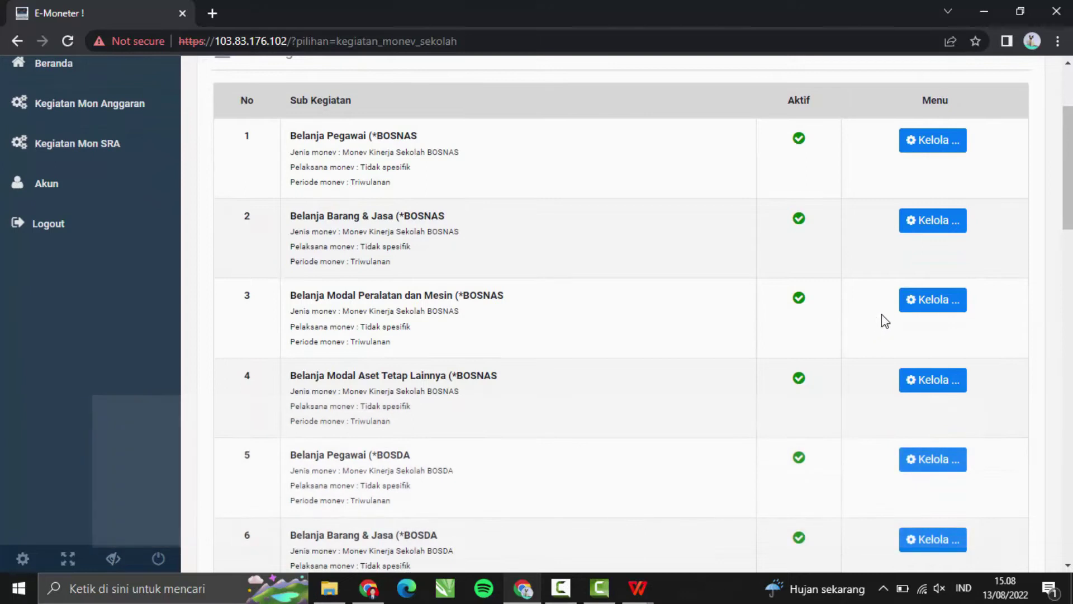
{"action": "left_click", "coordinate": [961, 311]}
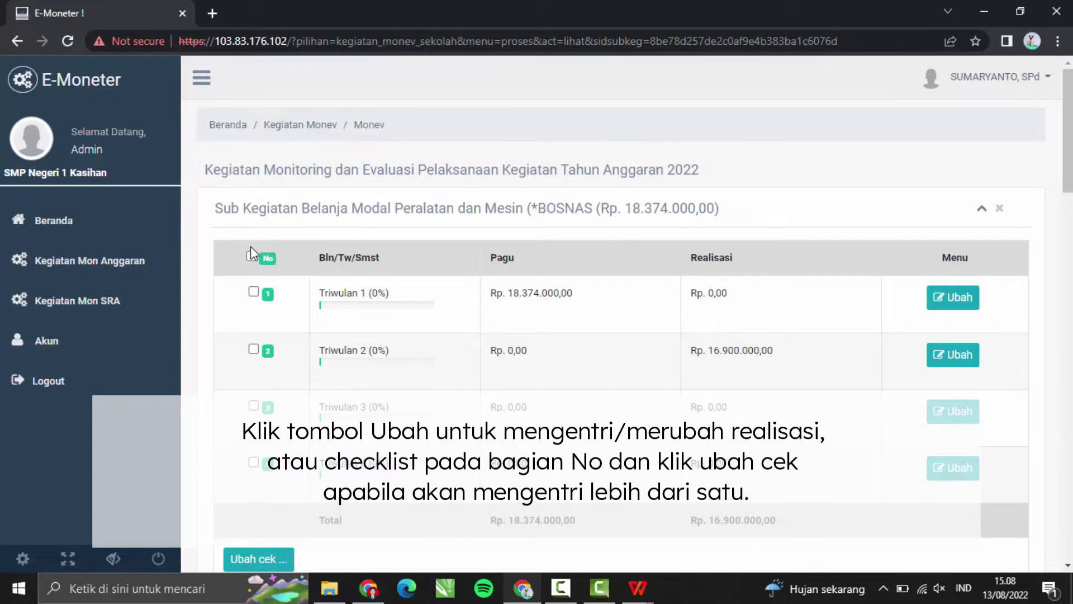
{"action": "scroll", "coordinate": [255, 285], "scroll_direction": "down", "scroll_amount": 3}
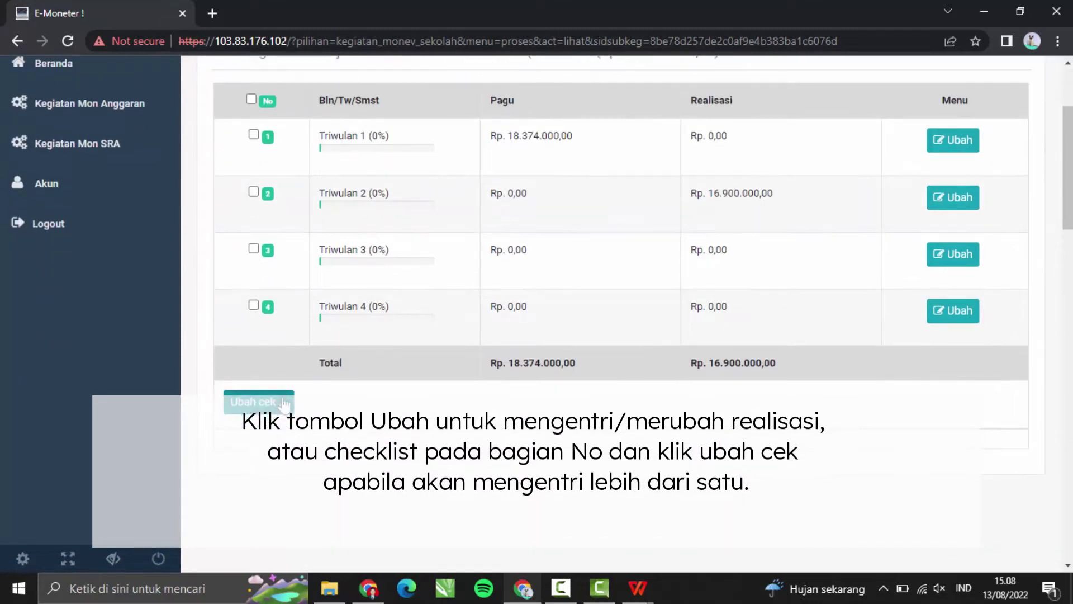
{"action": "left_click", "coordinate": [251, 100]}
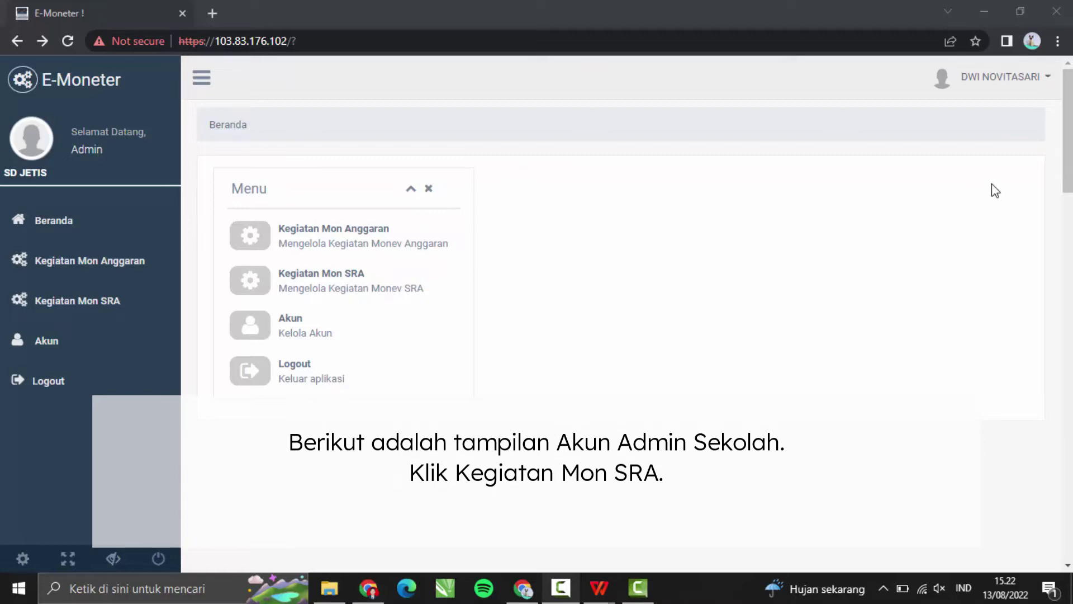
Answer the first Kegiatan Mon SRA question, about the SK from the regional government, with "Ya" and save it.
{"action": "left_click", "coordinate": [337, 284]}
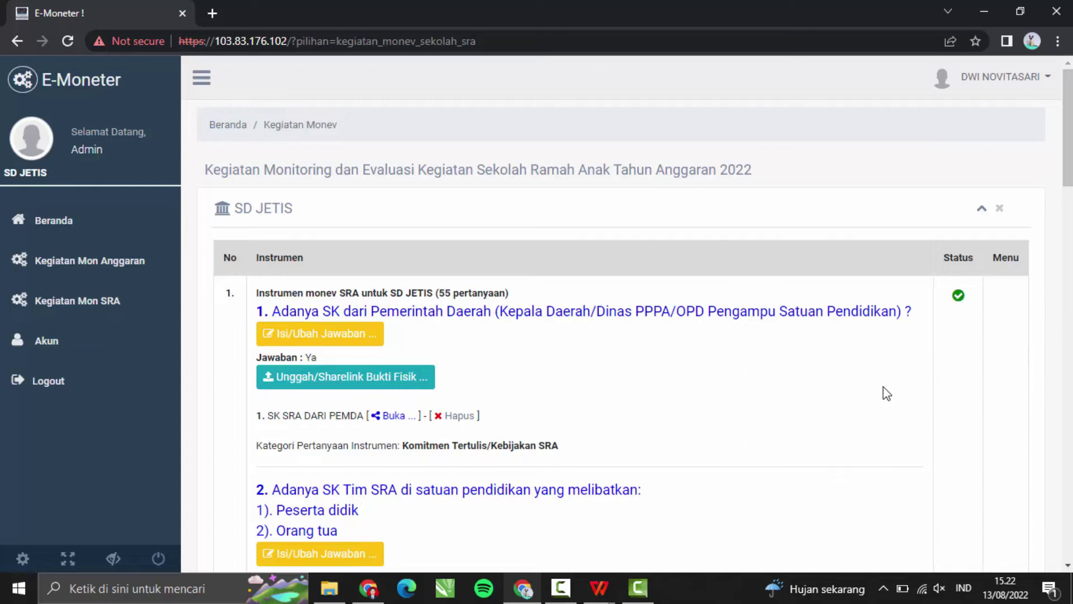
{"action": "left_click", "coordinate": [381, 338]}
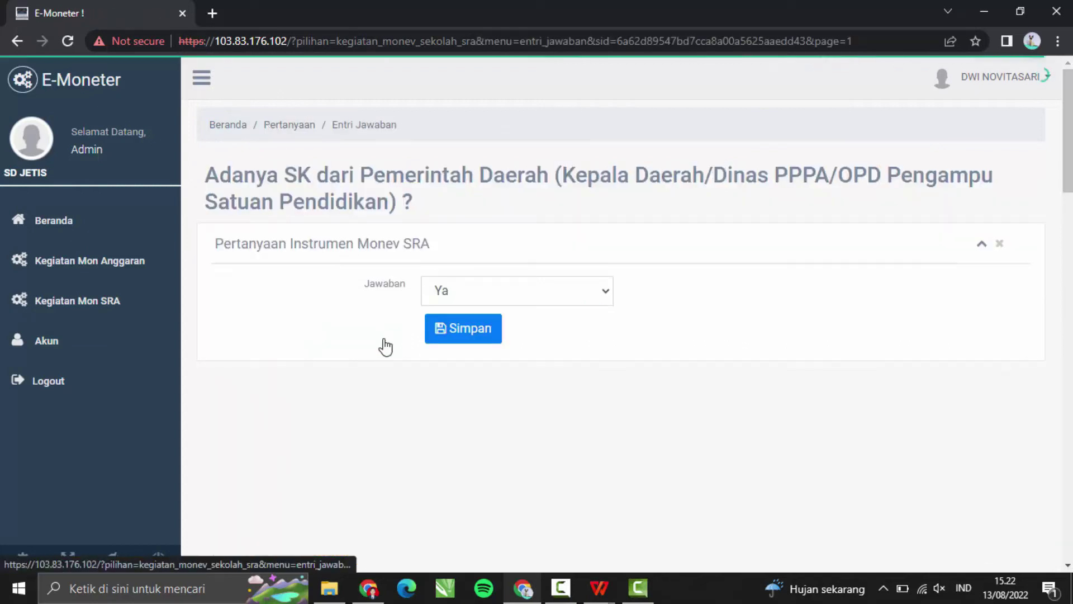
{"action": "left_click", "coordinate": [454, 288]}
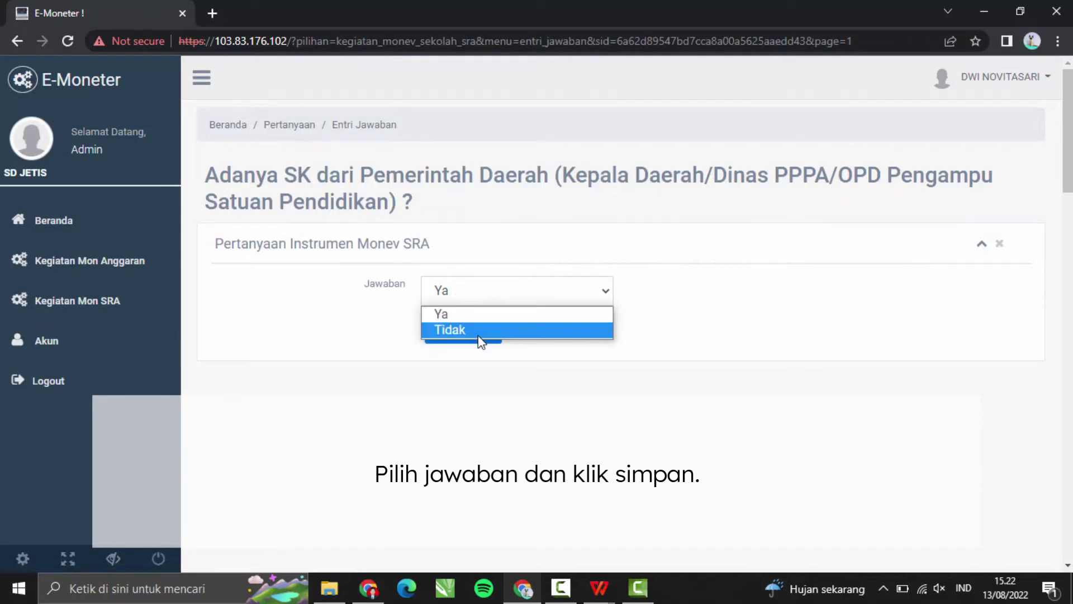
{"action": "left_click", "coordinate": [487, 314]}
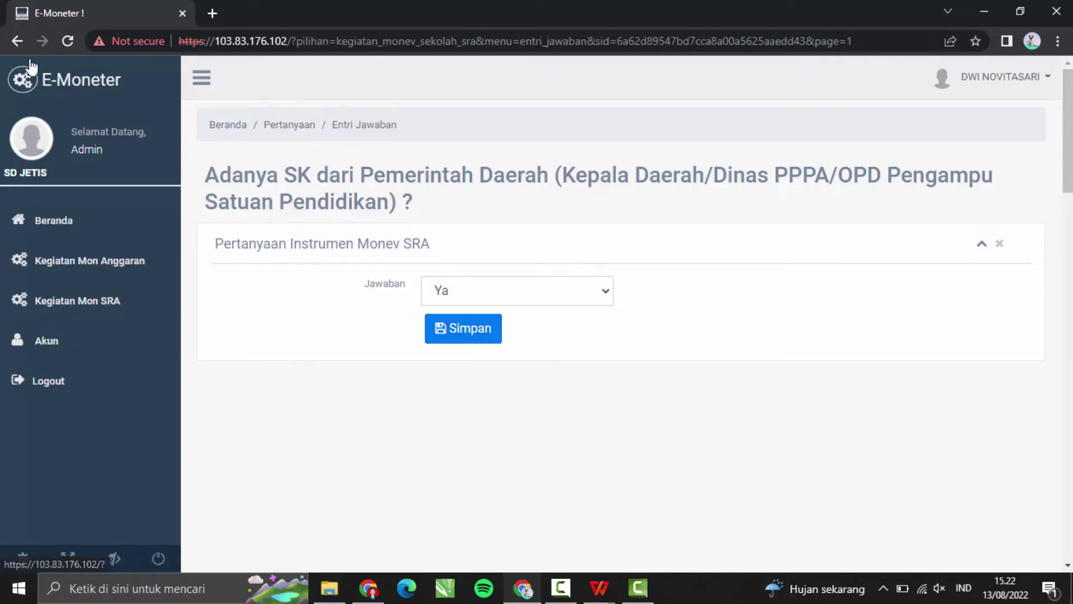
{"action": "left_click", "coordinate": [441, 338]}
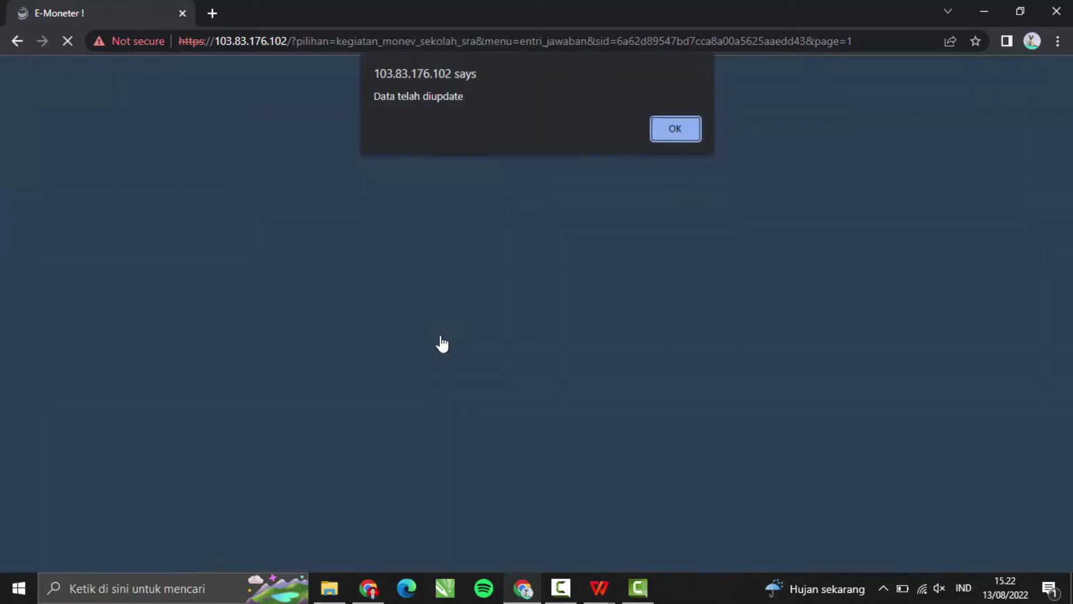
{"action": "left_click", "coordinate": [686, 122]}
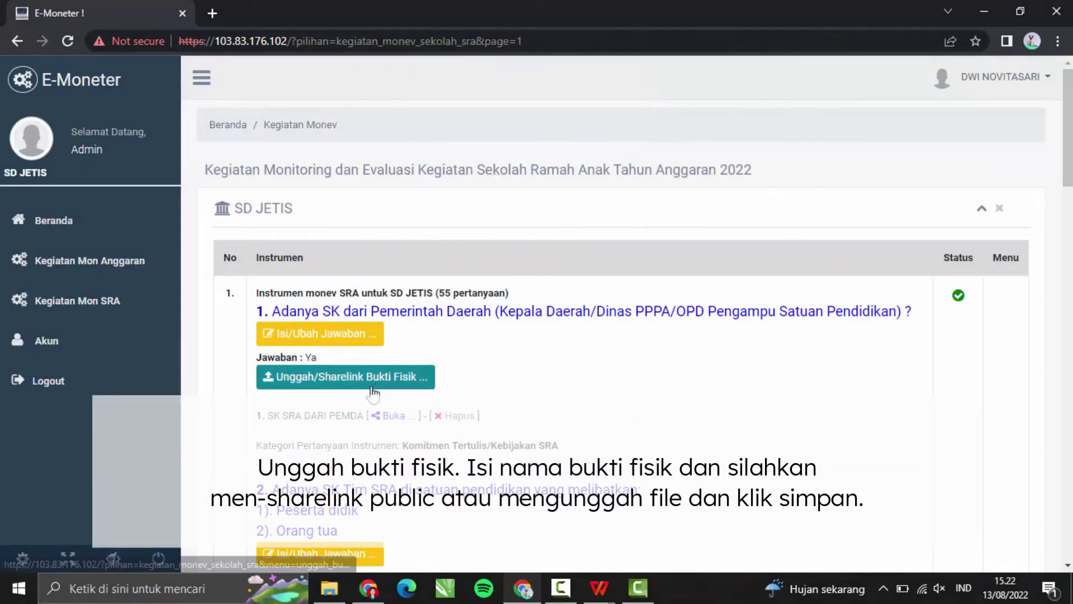
View the physical evidence upload form for the first SRA question and its file selection, without choosing a file.
{"action": "left_click", "coordinate": [415, 386]}
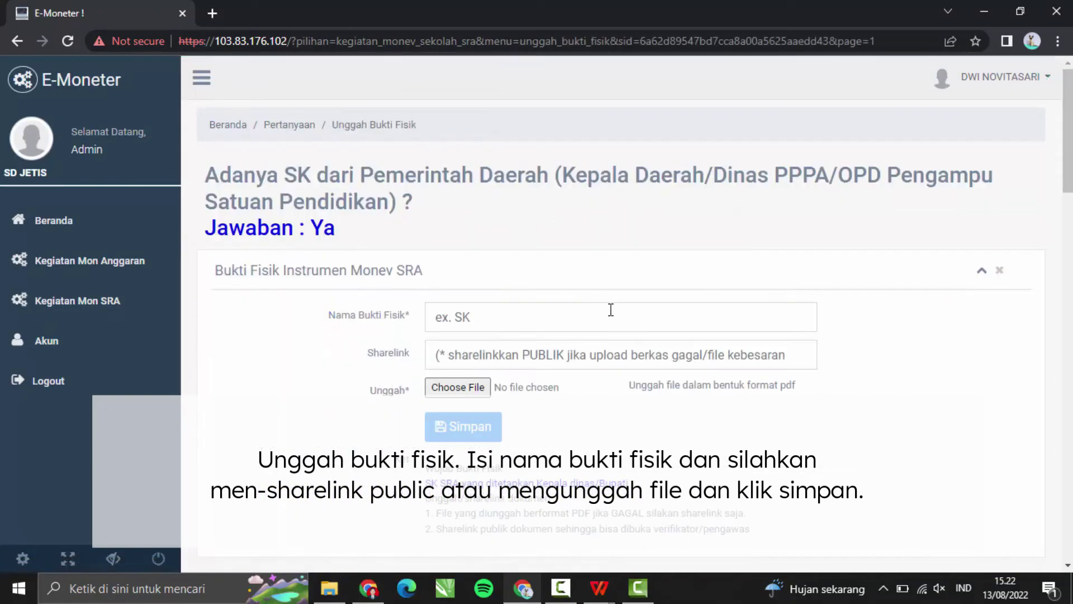
{"action": "scroll", "coordinate": [618, 317], "scroll_direction": "down", "scroll_amount": 1}
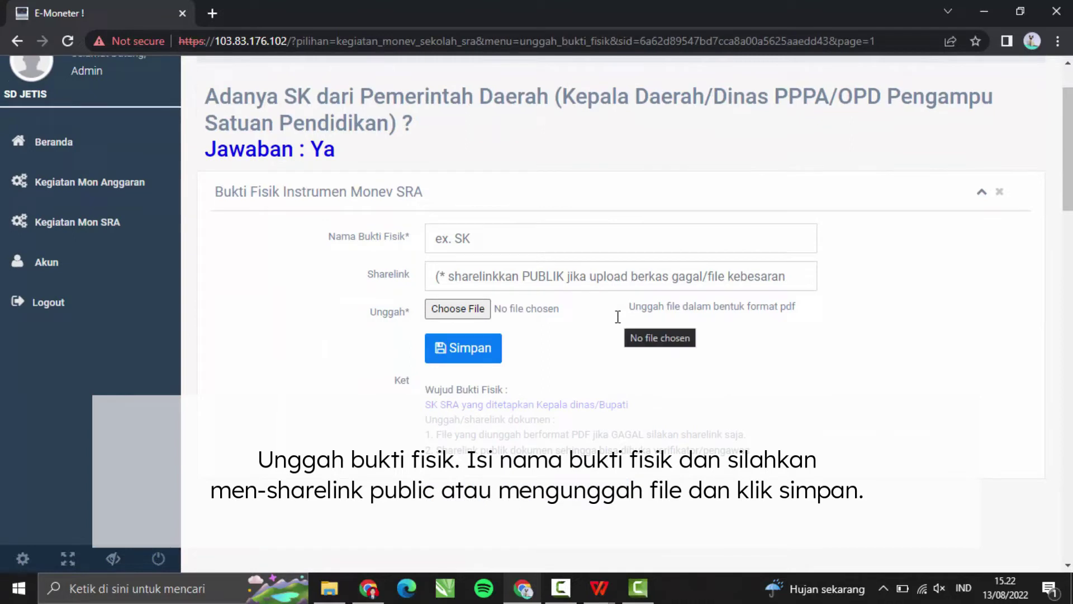
{"action": "left_click", "coordinate": [456, 318]}
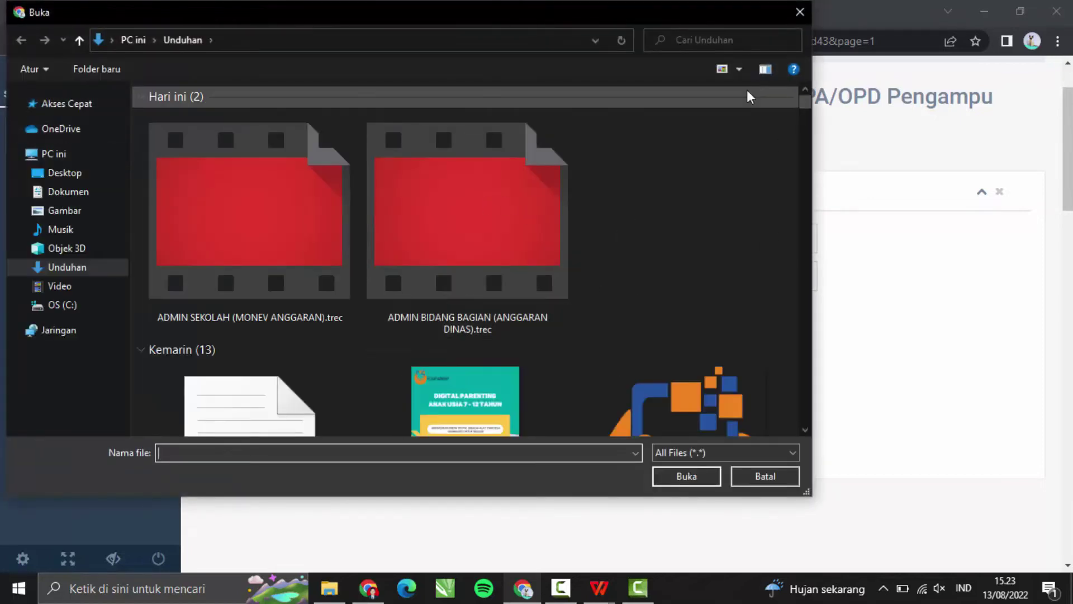
{"action": "left_click", "coordinate": [799, 12]}
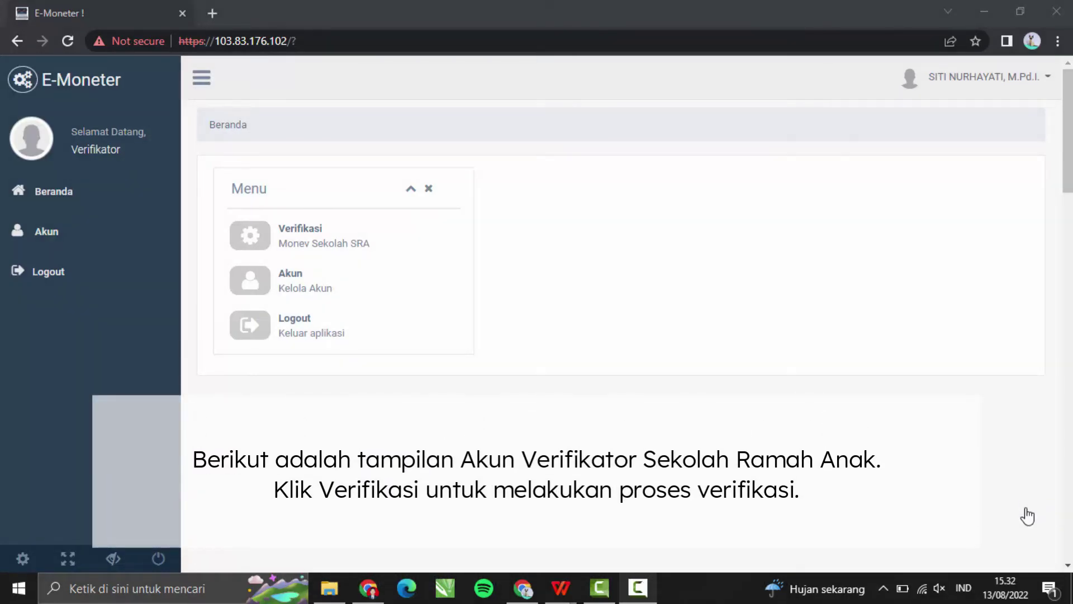
Open the verification page of the first SRA question for TK NEGERI 1 KRETEK.
{"action": "left_click", "coordinate": [323, 236]}
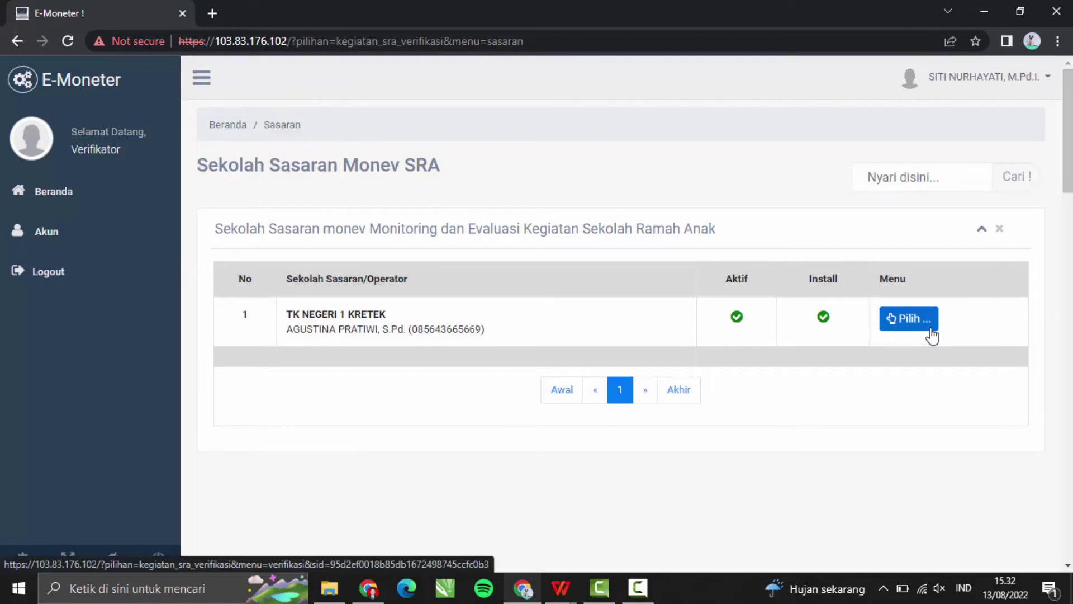
{"action": "left_click", "coordinate": [932, 335]}
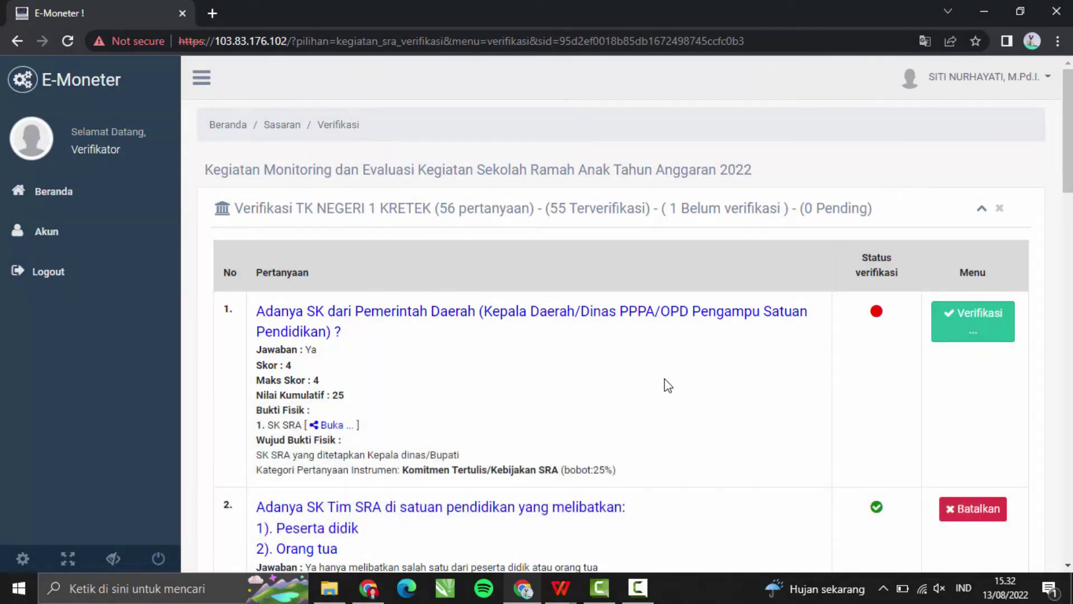
{"action": "left_click", "coordinate": [957, 337]}
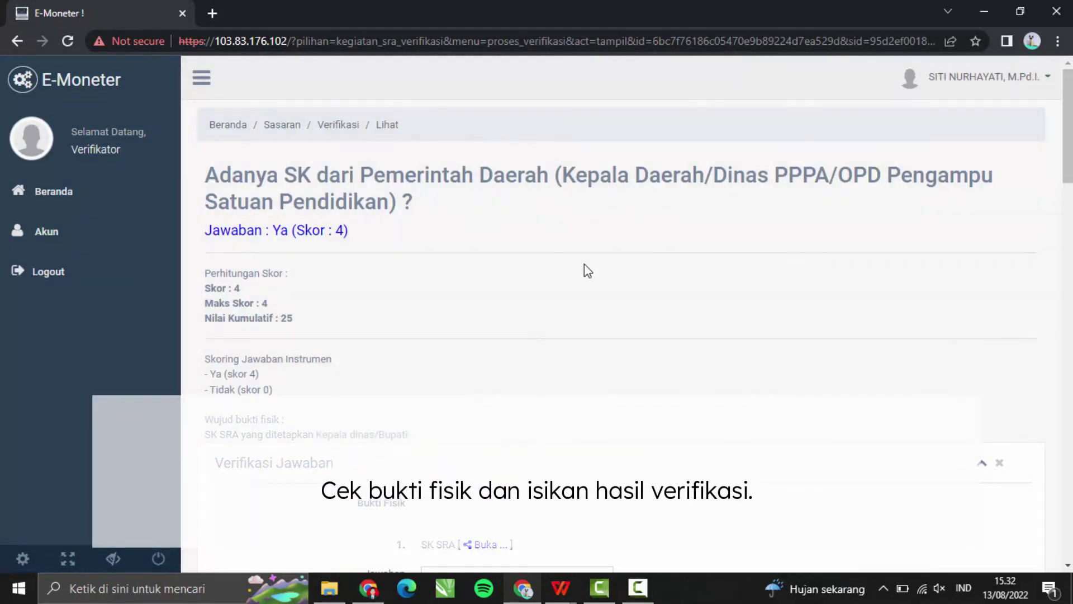
Save the verification result "Ya" for the first SRA question, about the SK from the regional government.
{"action": "scroll", "coordinate": [584, 264], "scroll_direction": "down", "scroll_amount": 1}
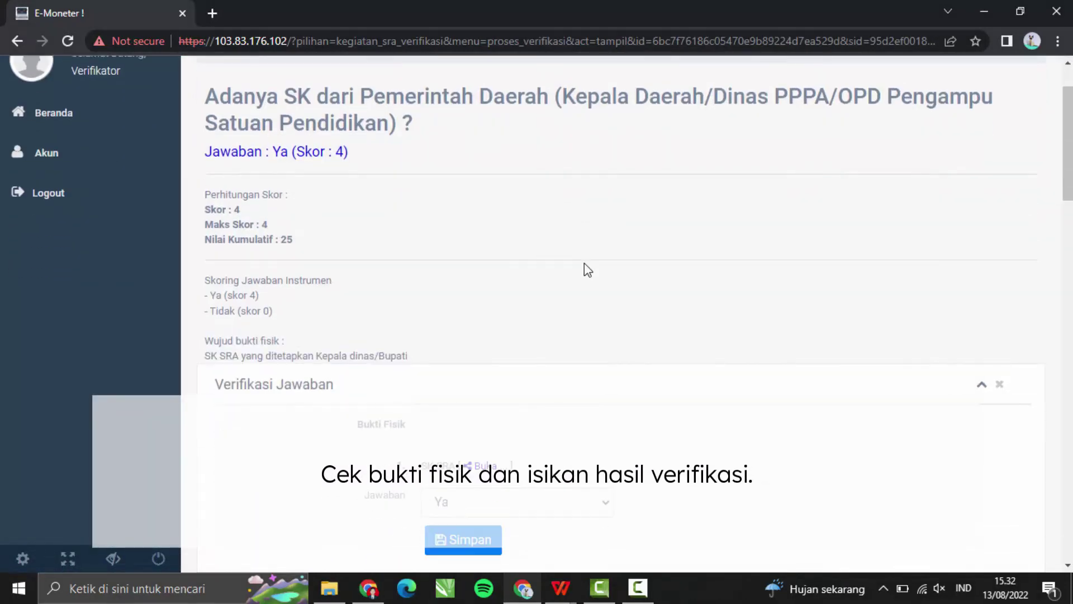
{"action": "scroll", "coordinate": [588, 270], "scroll_direction": "down", "scroll_amount": 1}
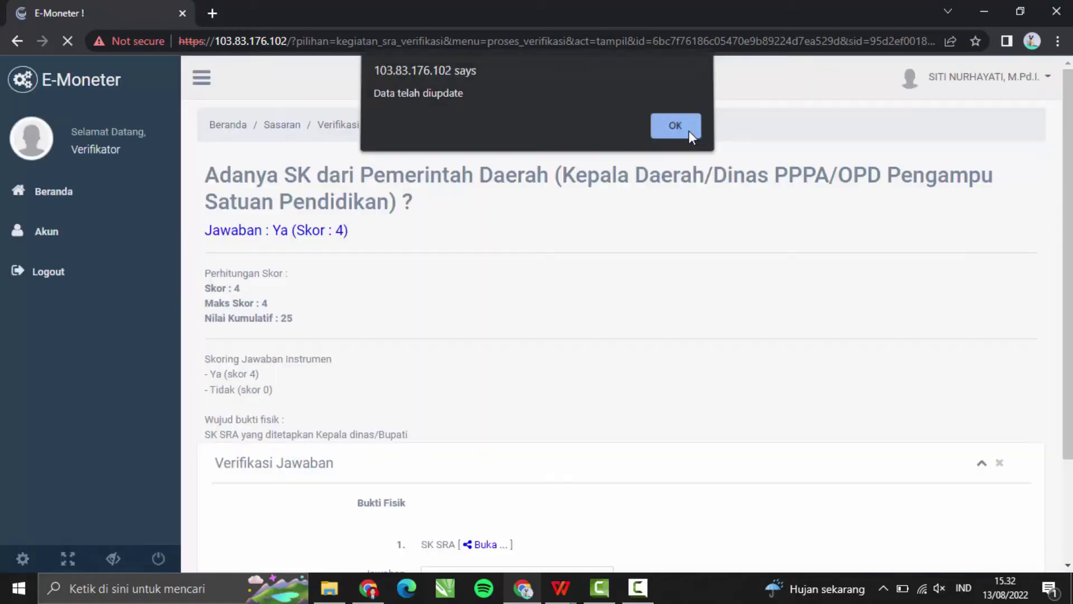
{"action": "left_click", "coordinate": [688, 129]}
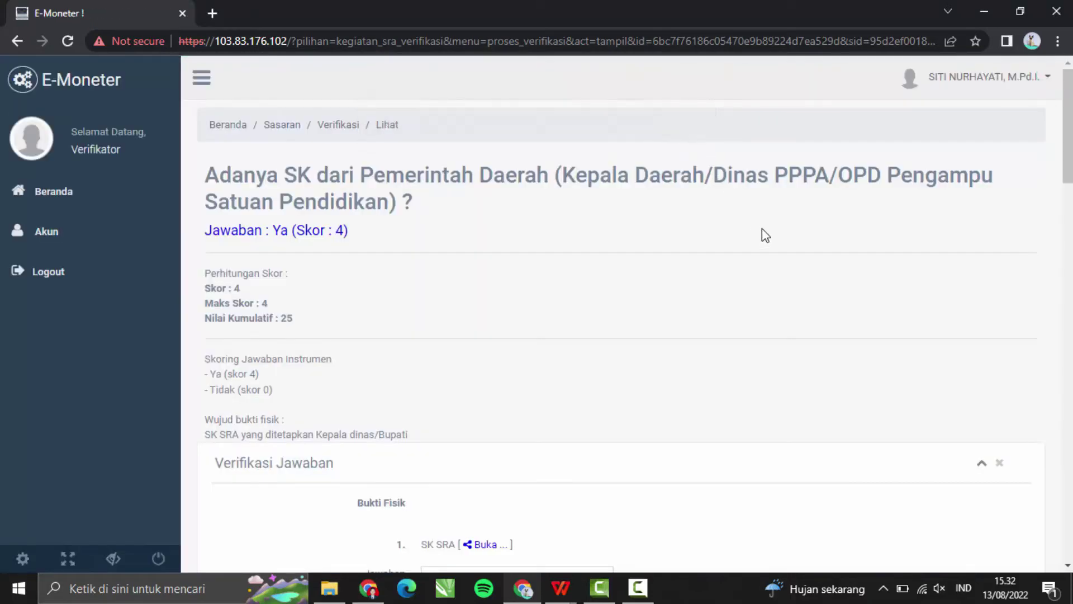
Return to the verification list of TK NEGERI 1 KRETEK and review the verification status of its questions.
{"action": "left_click", "coordinate": [338, 124]}
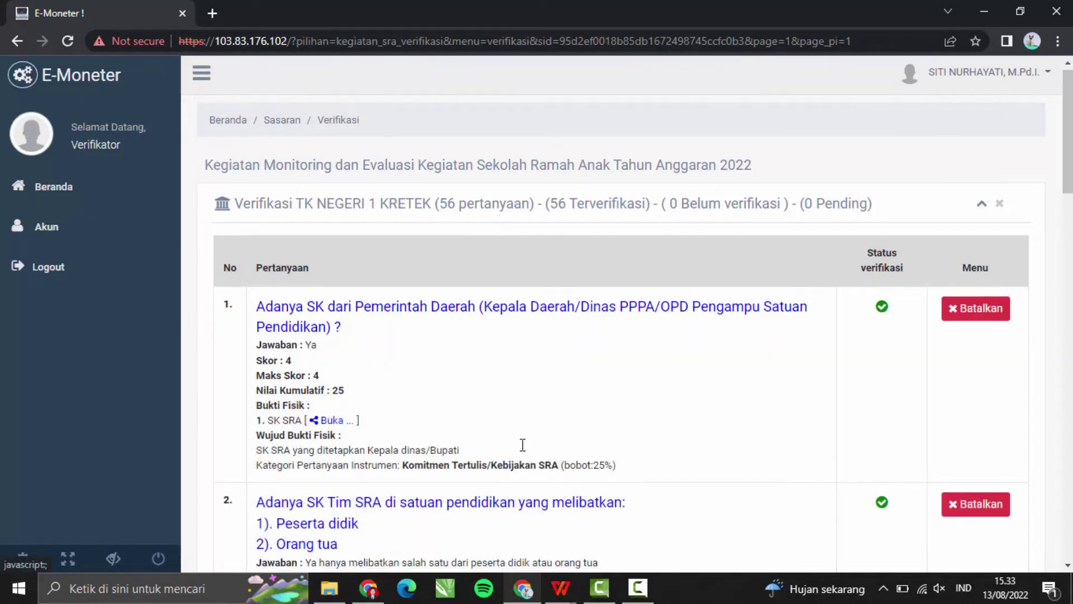
{"action": "scroll", "coordinate": [522, 449], "scroll_direction": "down", "scroll_amount": 7}
{"action": "scroll", "coordinate": [524, 447], "scroll_direction": "up", "scroll_amount": 4}
{"action": "scroll", "coordinate": [524, 447], "scroll_direction": "up", "scroll_amount": 1}
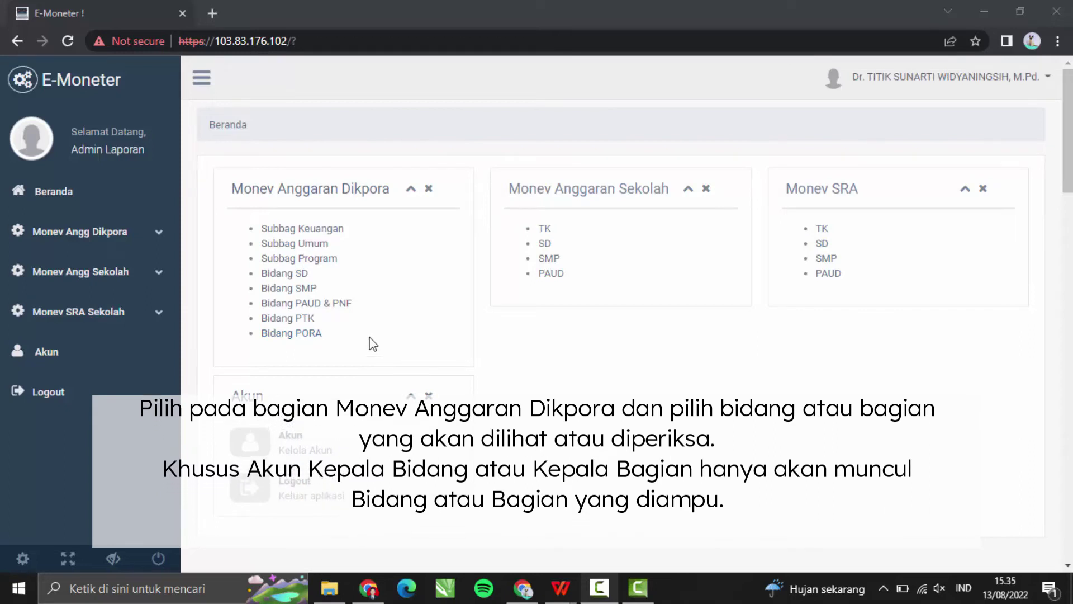
Open the Monev Anggaran Dikpora report of Bidang PAUD & PNF and examine its sub-activities, realisation chart and pagu comparison diagram.
{"action": "left_click", "coordinate": [301, 304]}
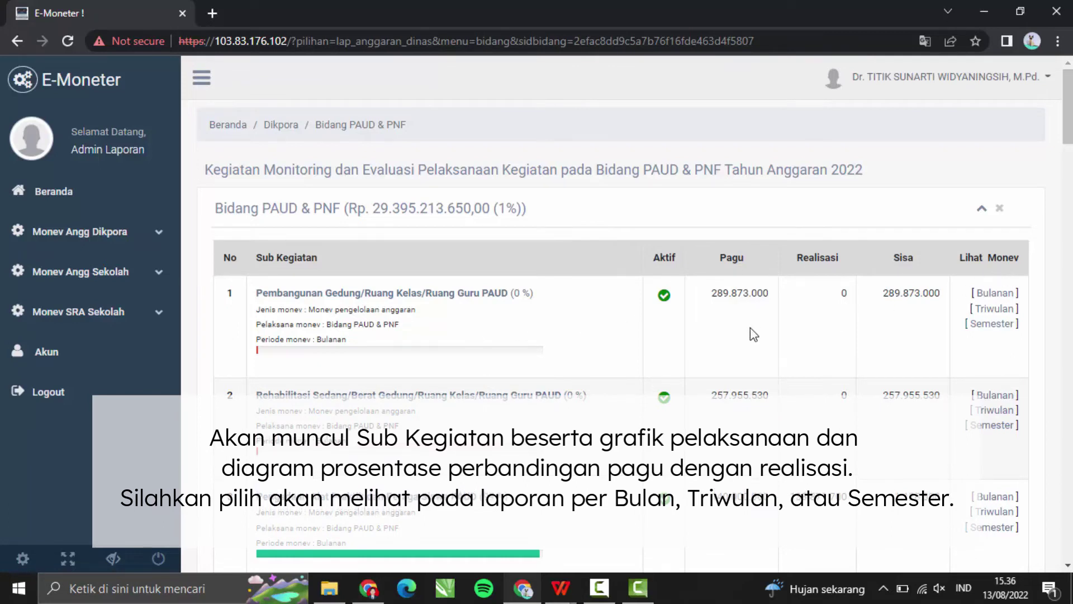
{"action": "scroll", "coordinate": [751, 324], "scroll_direction": "down", "scroll_amount": 14}
{"action": "scroll", "coordinate": [766, 308], "scroll_direction": "down", "scroll_amount": 8}
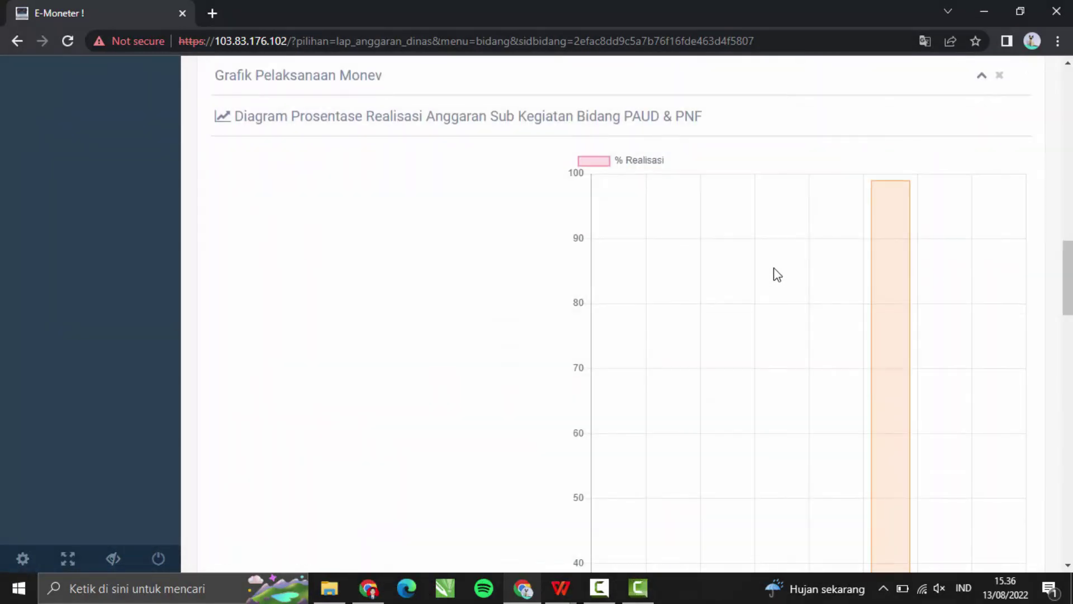
{"action": "scroll", "coordinate": [777, 274], "scroll_direction": "down", "scroll_amount": 15}
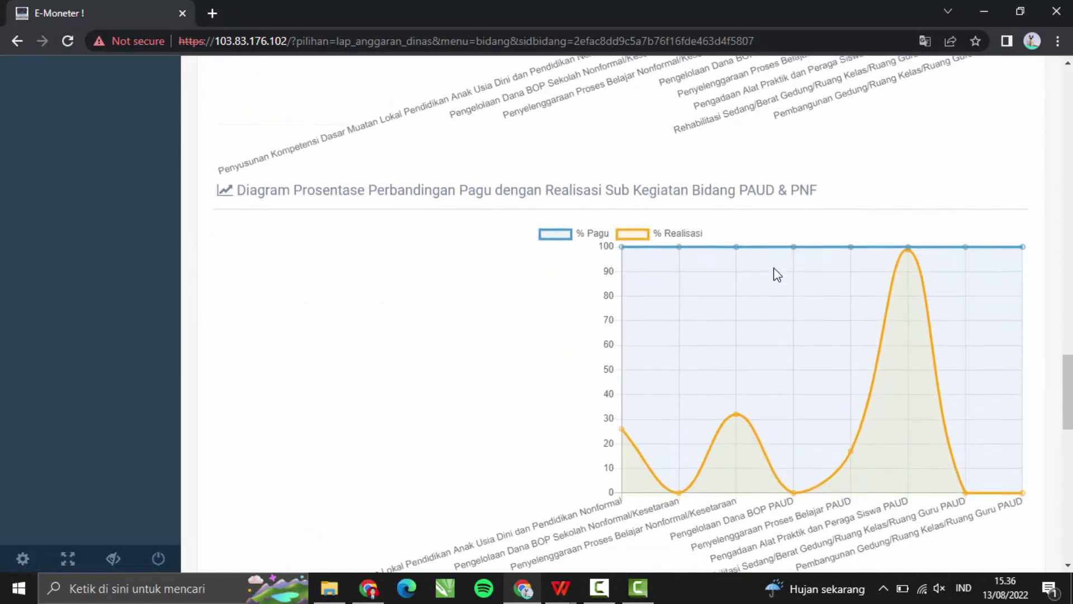
{"action": "scroll", "coordinate": [777, 274], "scroll_direction": "down", "scroll_amount": 1}
{"action": "scroll", "coordinate": [773, 267], "scroll_direction": "up", "scroll_amount": 1}
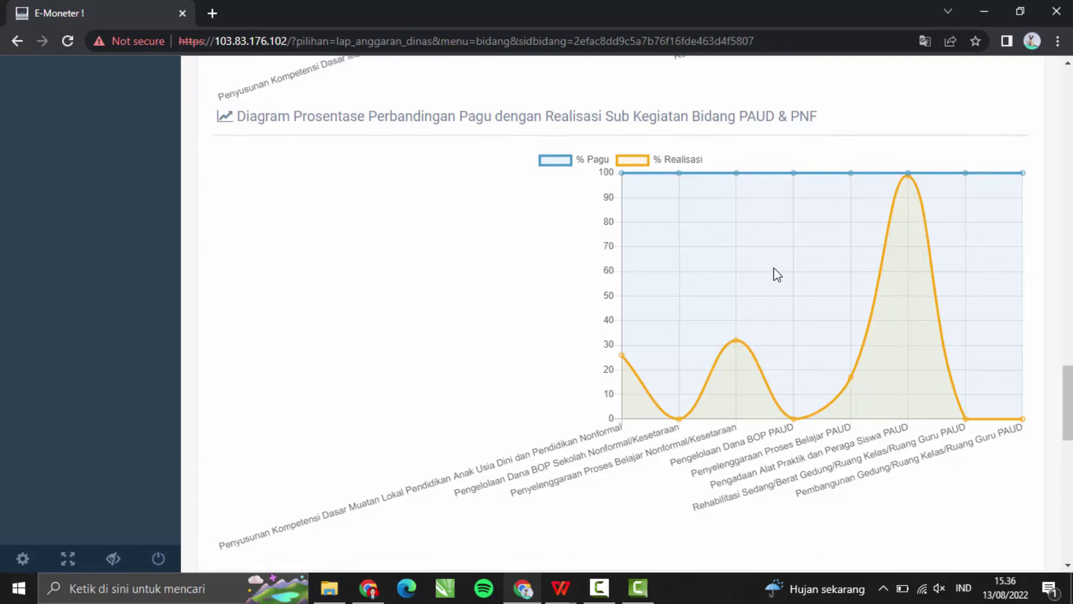
{"action": "scroll", "coordinate": [774, 267], "scroll_direction": "up", "scroll_amount": 20}
{"action": "scroll", "coordinate": [777, 274], "scroll_direction": "up", "scroll_amount": 5}
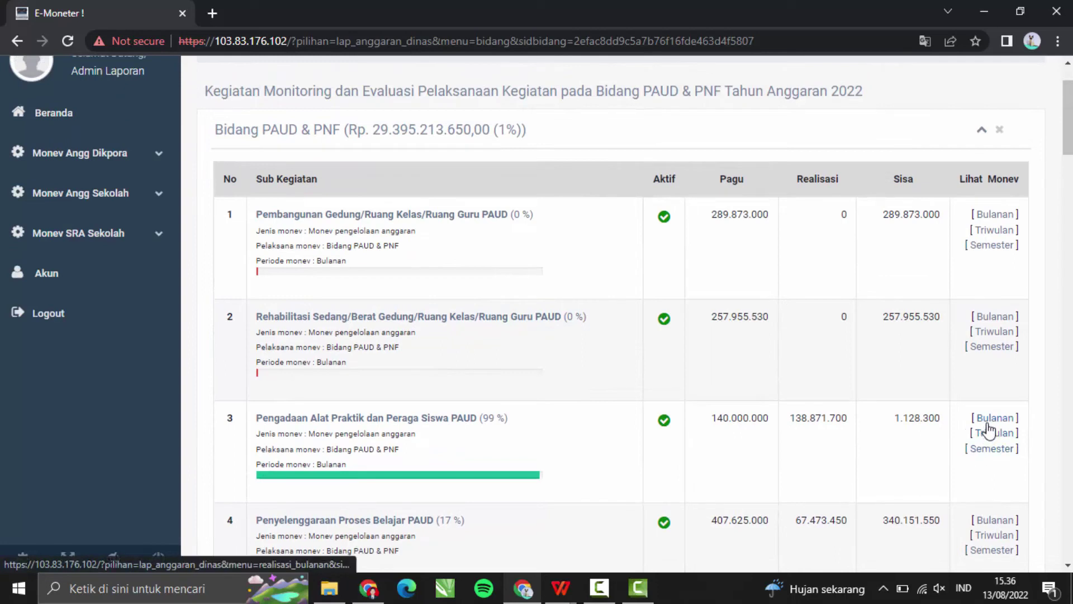
Open the monthly report of Pengadaan Alat Praktik dan Peraga Siswa PAUD and examine its monthly figures and diagrams.
{"action": "scroll", "coordinate": [704, 280], "scroll_direction": "down", "scroll_amount": 4}
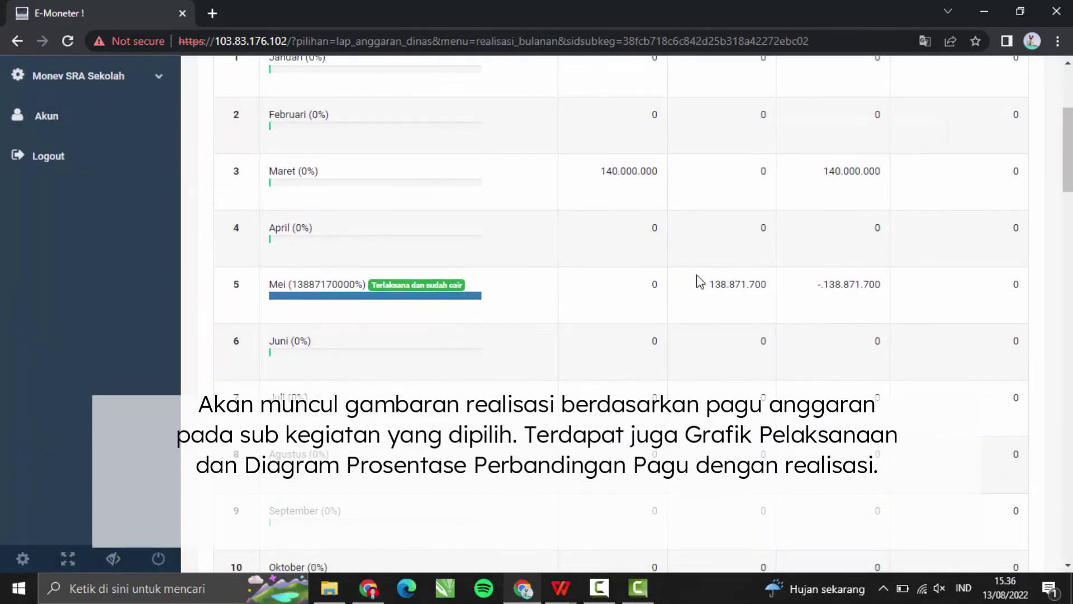
{"action": "scroll", "coordinate": [700, 279], "scroll_direction": "down", "scroll_amount": 2}
{"action": "scroll", "coordinate": [702, 279], "scroll_direction": "down", "scroll_amount": 10}
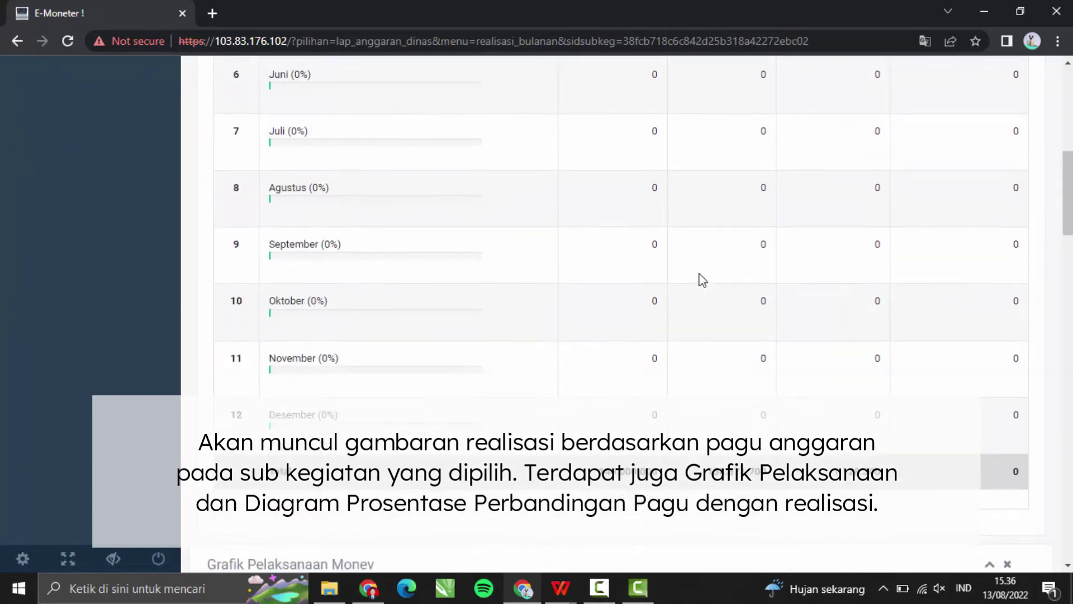
{"action": "scroll", "coordinate": [700, 273], "scroll_direction": "down", "scroll_amount": 5}
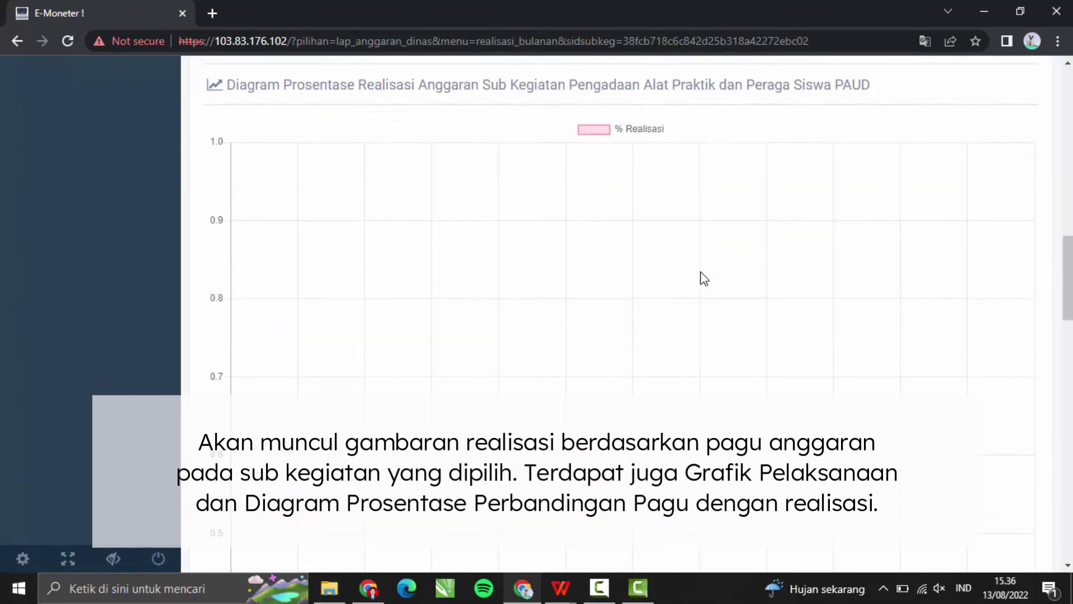
{"action": "scroll", "coordinate": [704, 278], "scroll_direction": "down", "scroll_amount": 7}
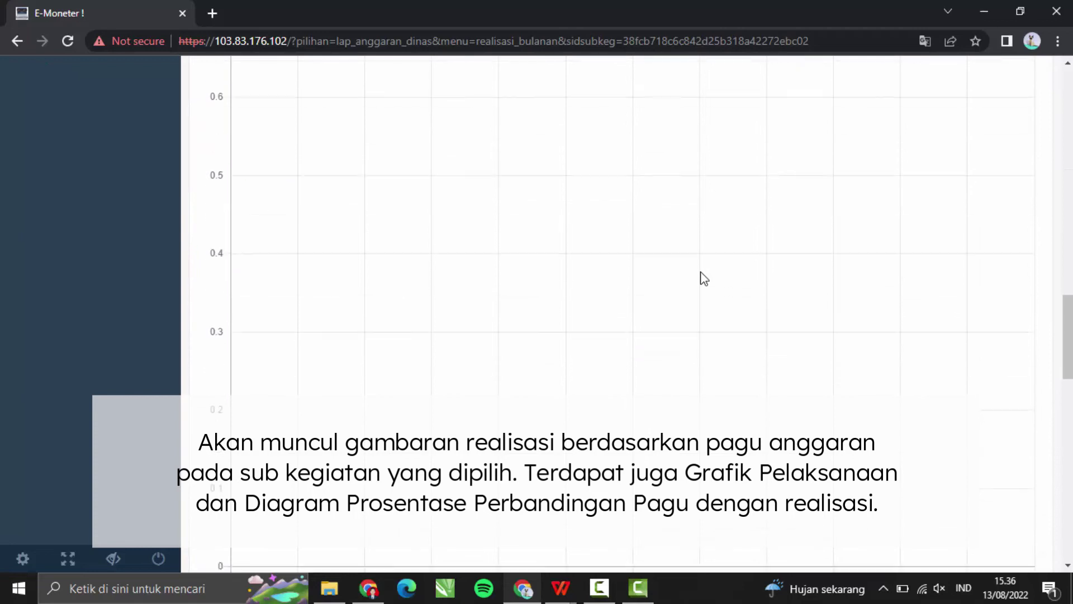
{"action": "scroll", "coordinate": [705, 277], "scroll_direction": "down", "scroll_amount": 4}
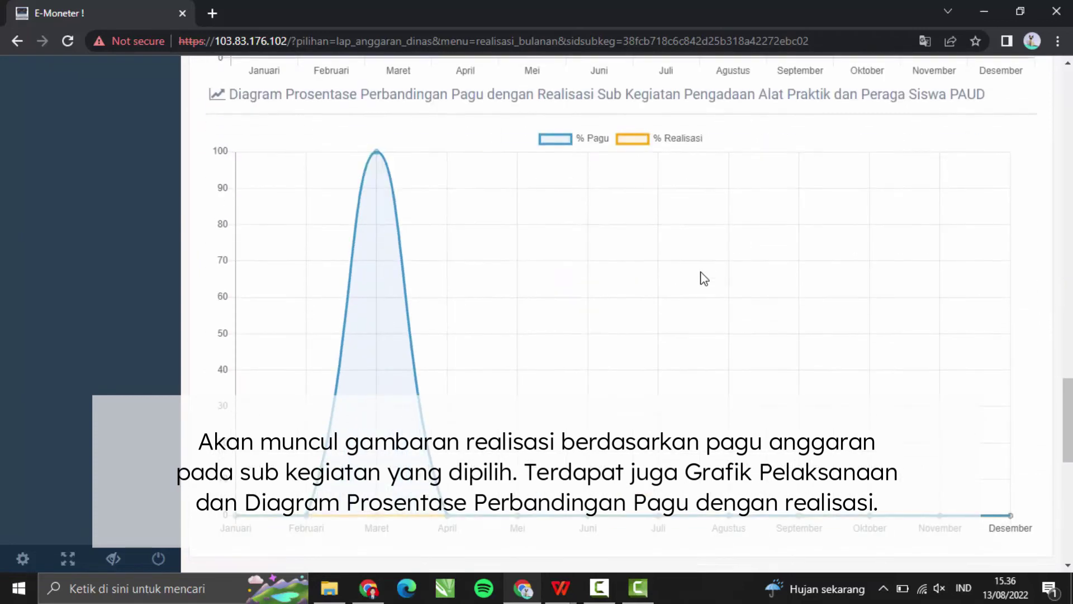
{"action": "scroll", "coordinate": [704, 278], "scroll_direction": "up", "scroll_amount": 2}
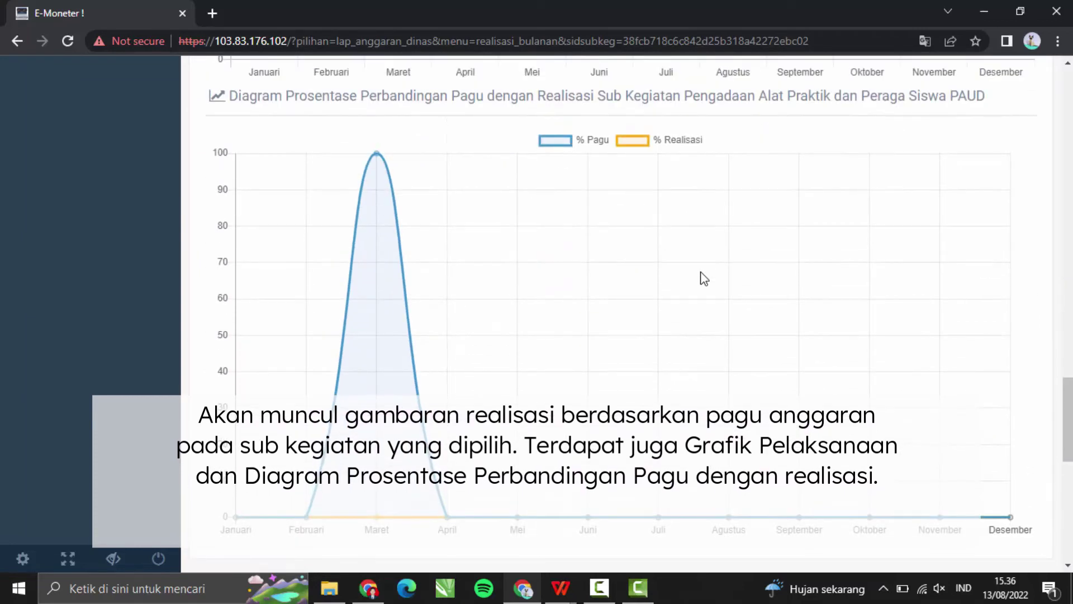
{"action": "scroll", "coordinate": [704, 277], "scroll_direction": "up", "scroll_amount": 1}
{"action": "scroll", "coordinate": [704, 278], "scroll_direction": "up", "scroll_amount": 15}
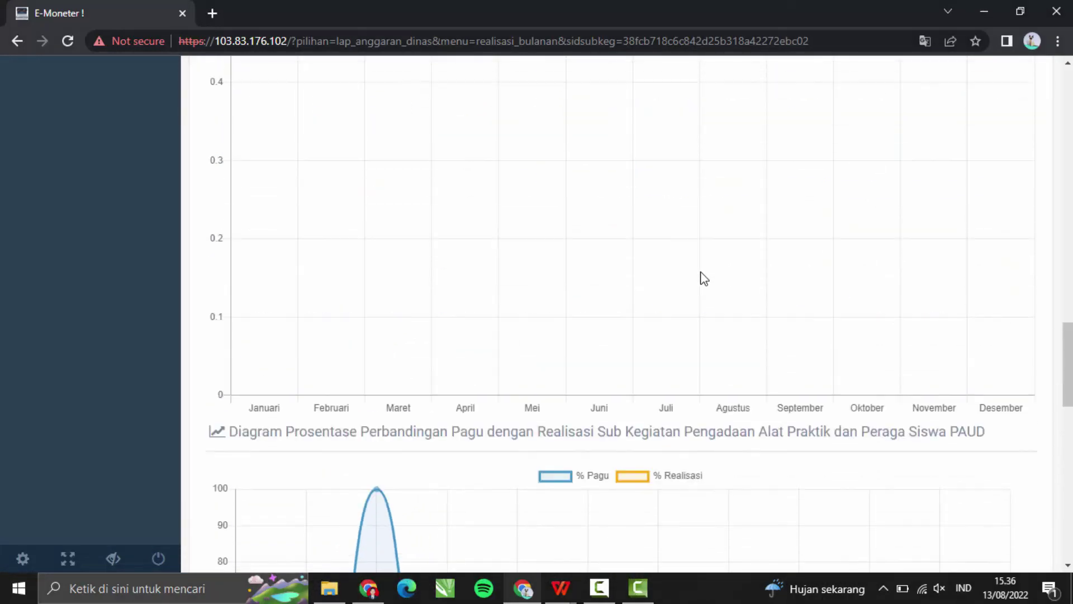
{"action": "scroll", "coordinate": [700, 270], "scroll_direction": "up", "scroll_amount": 10}
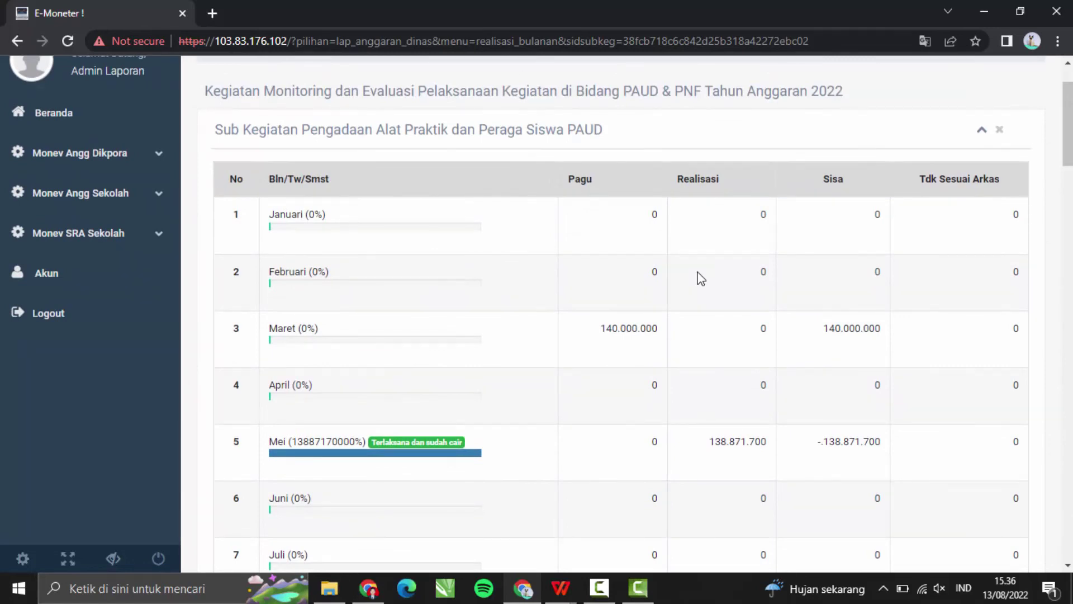
{"action": "scroll", "coordinate": [700, 278], "scroll_direction": "up", "scroll_amount": 2}
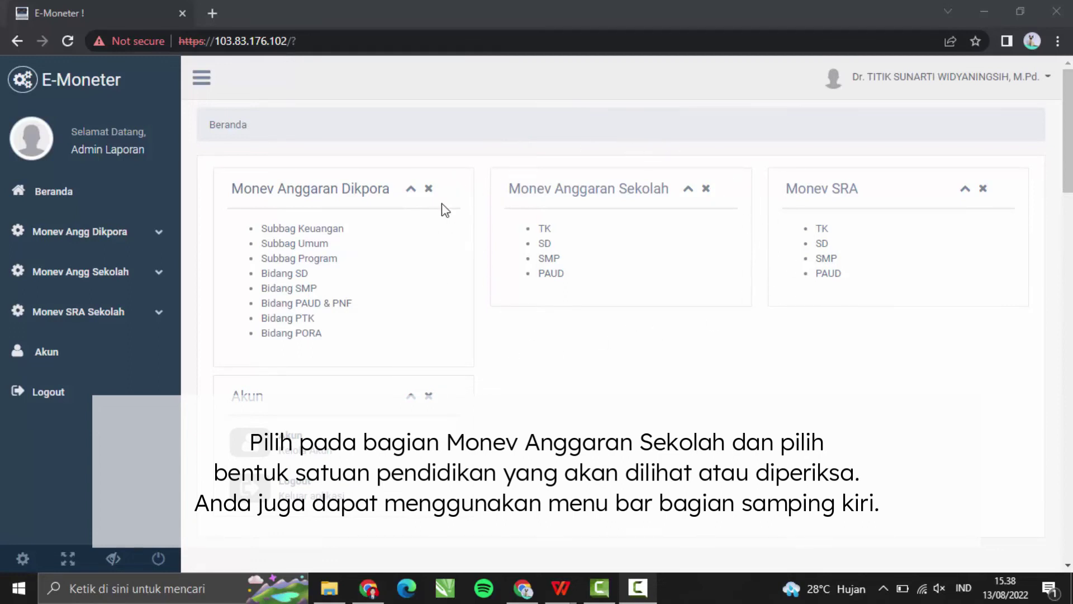
Open the BKU reports of TK NEGERI 2 KRETEK from the TK target schools under Monev Anggaran Sekolah.
{"action": "left_click", "coordinate": [545, 229]}
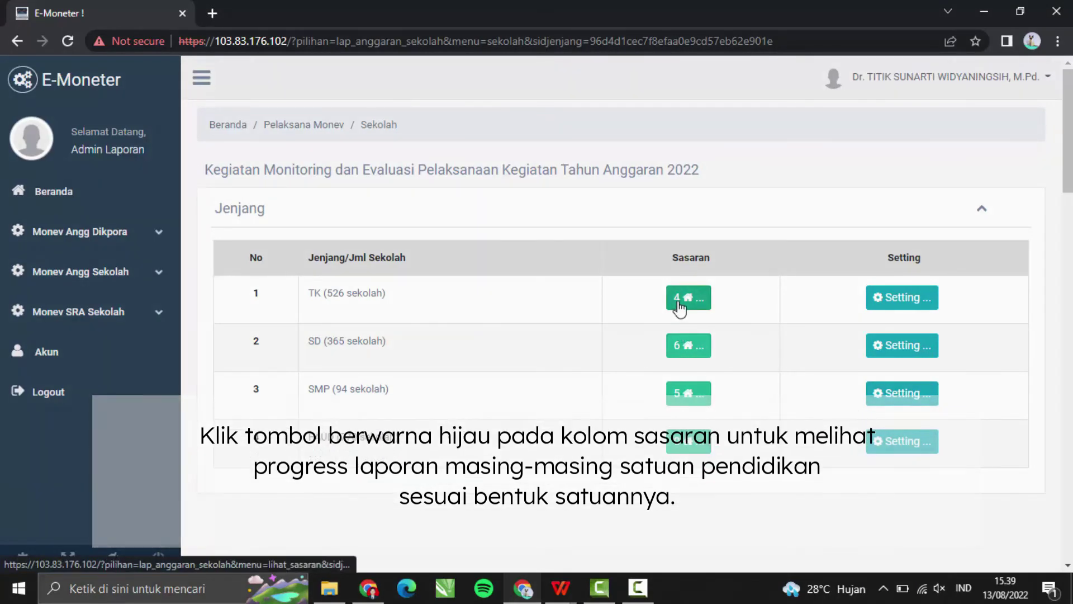
{"action": "left_click", "coordinate": [708, 314]}
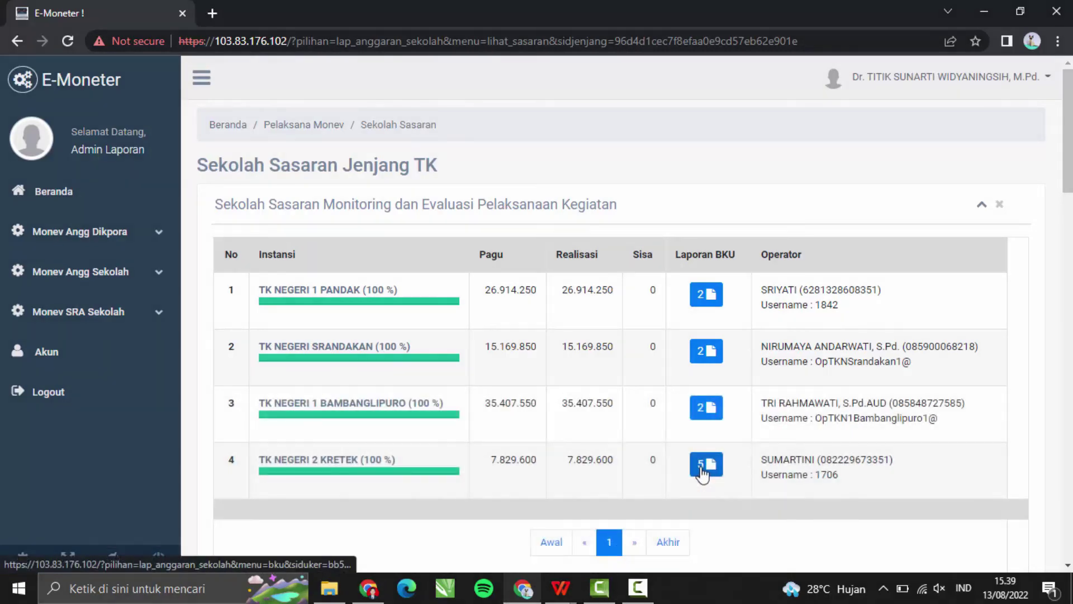
{"action": "left_click", "coordinate": [704, 470]}
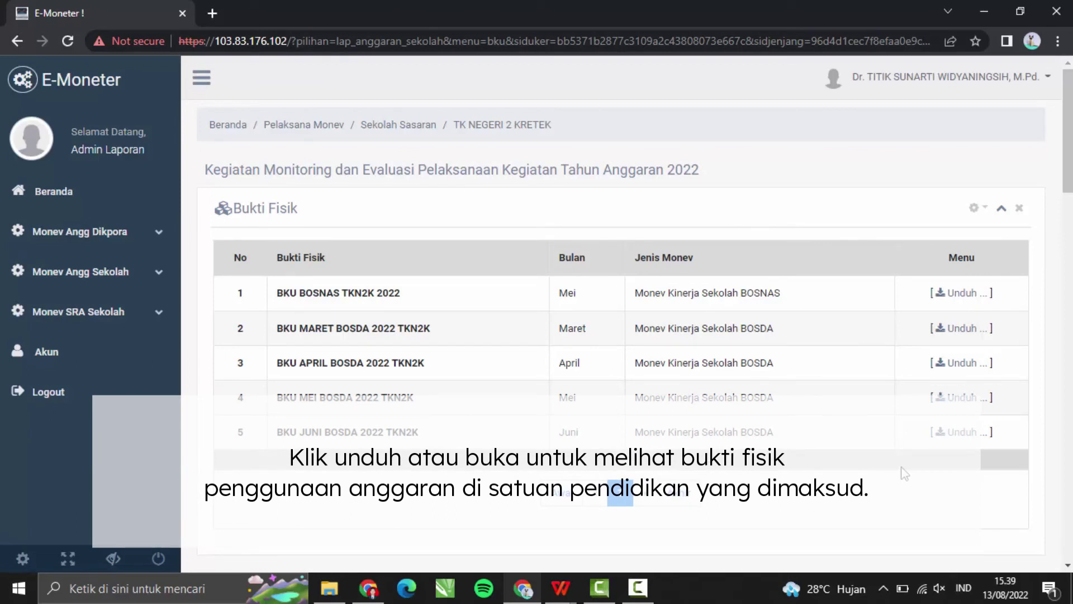
View the BKU APRIL BOSDA 2022 TKN2K evidence document and close it.
{"action": "left_click", "coordinate": [958, 363]}
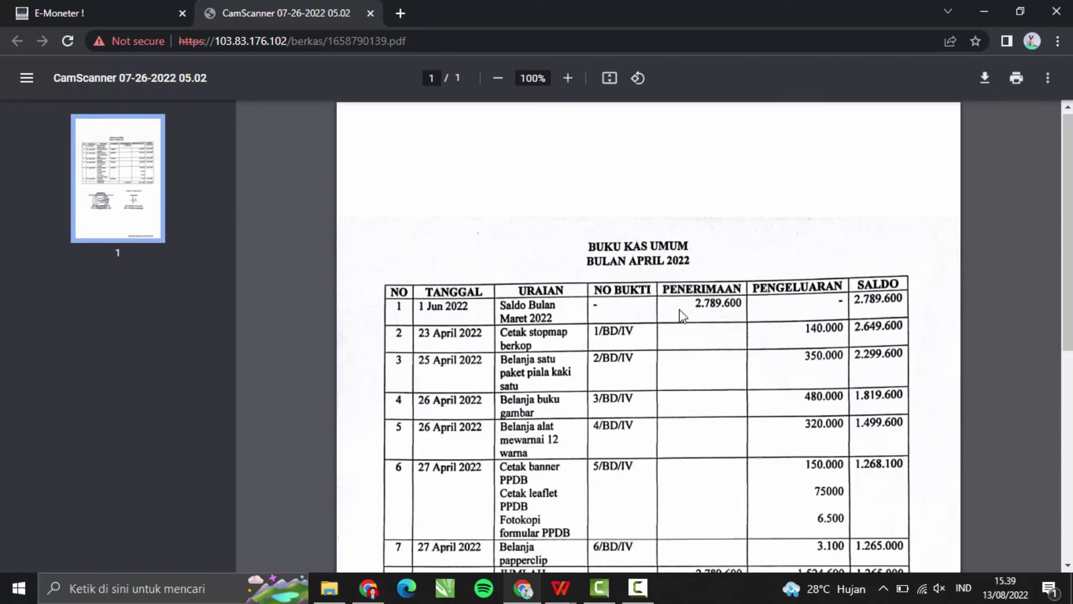
{"action": "scroll", "coordinate": [682, 315], "scroll_direction": "down", "scroll_amount": 8}
{"action": "scroll", "coordinate": [682, 315], "scroll_direction": "up", "scroll_amount": 6}
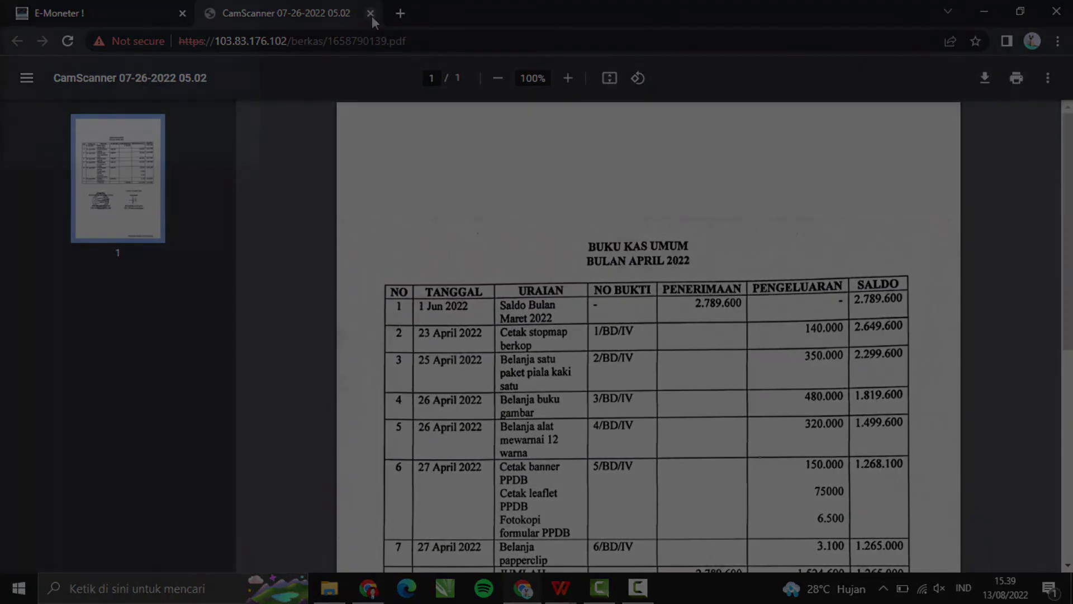
{"action": "left_click", "coordinate": [370, 14]}
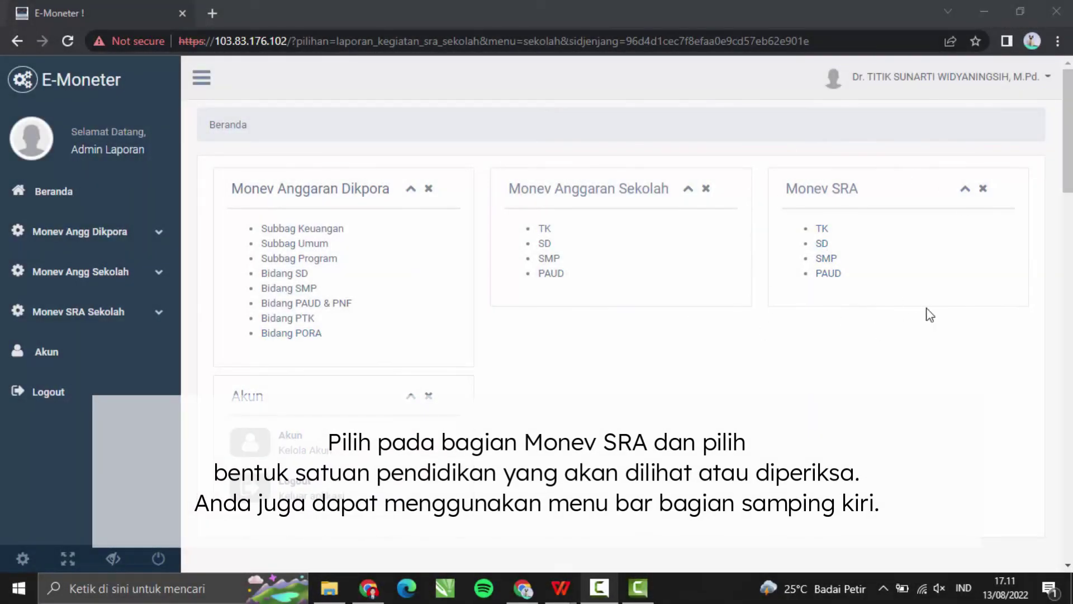
Open the Monev SRA list of TK target schools and review their scores, categories, verifiers and operators.
{"action": "left_click", "coordinate": [68, 313]}
{"action": "left_click", "coordinate": [43, 351]}
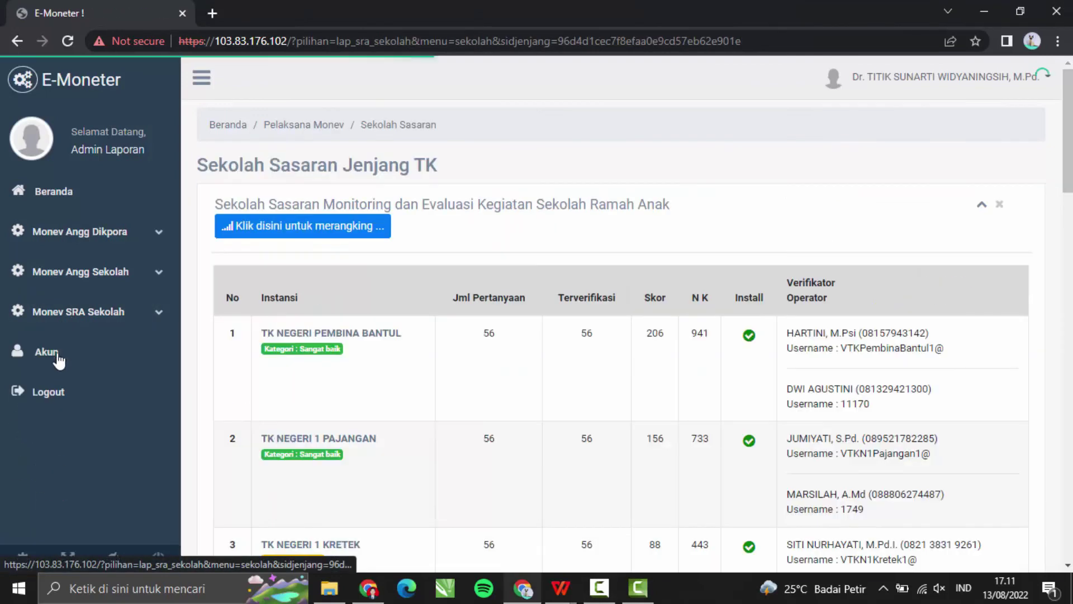
{"action": "scroll", "coordinate": [709, 319], "scroll_direction": "down", "scroll_amount": 1}
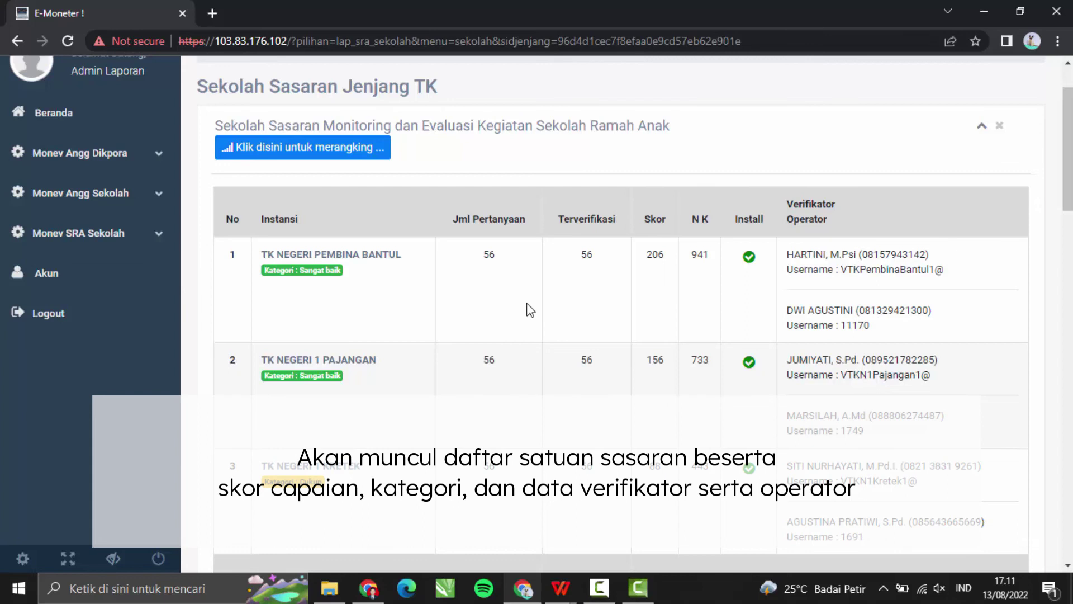
{"action": "scroll", "coordinate": [465, 359], "scroll_direction": "down", "scroll_amount": 2}
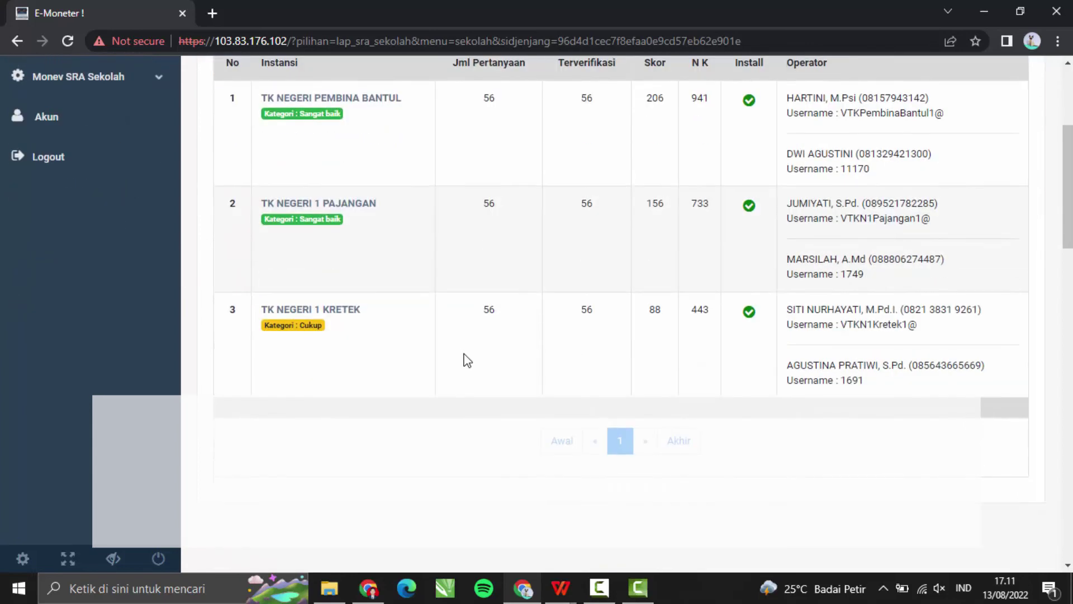
{"action": "scroll", "coordinate": [468, 359], "scroll_direction": "up", "scroll_amount": 2}
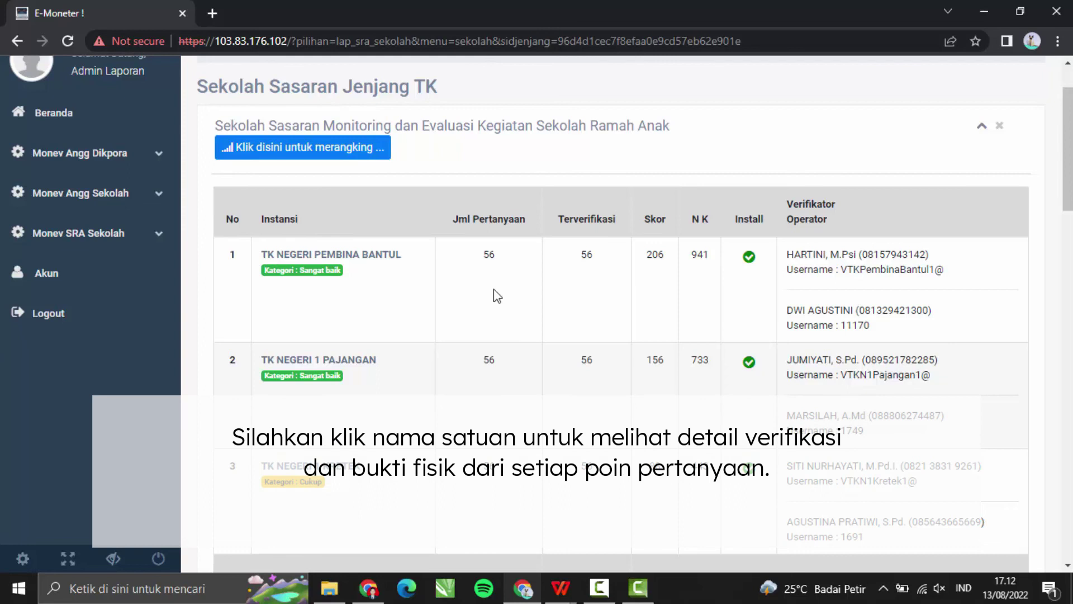
Open the SRA verification results of TK NEGERI PEMBINA BANTUL and look over the first questions and their scores.
{"action": "left_click", "coordinate": [376, 256]}
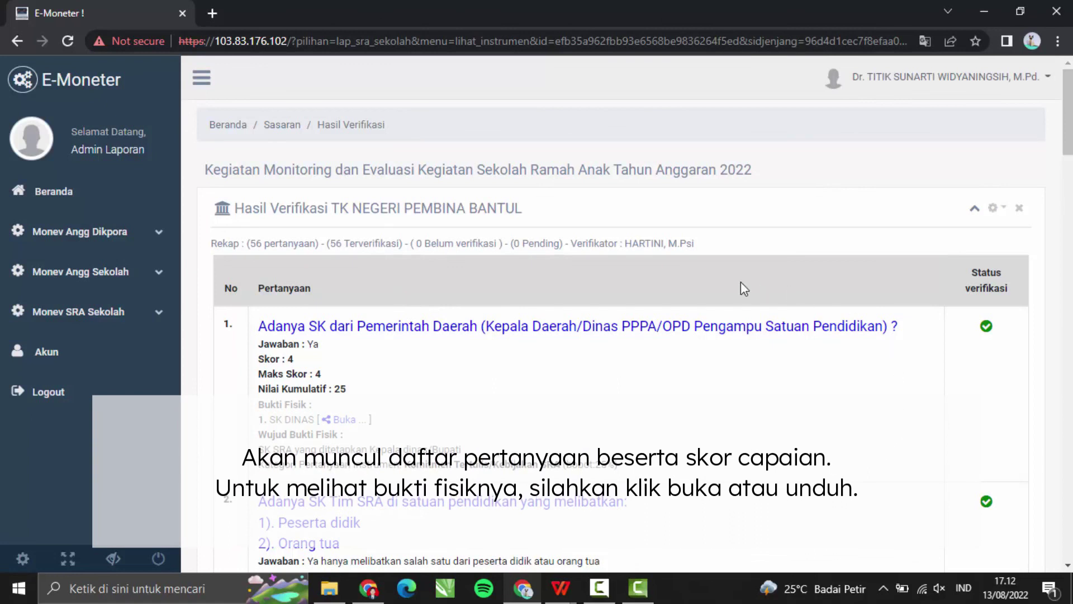
{"action": "scroll", "coordinate": [671, 290], "scroll_direction": "down", "scroll_amount": 3}
{"action": "scroll", "coordinate": [674, 293], "scroll_direction": "down", "scroll_amount": 1}
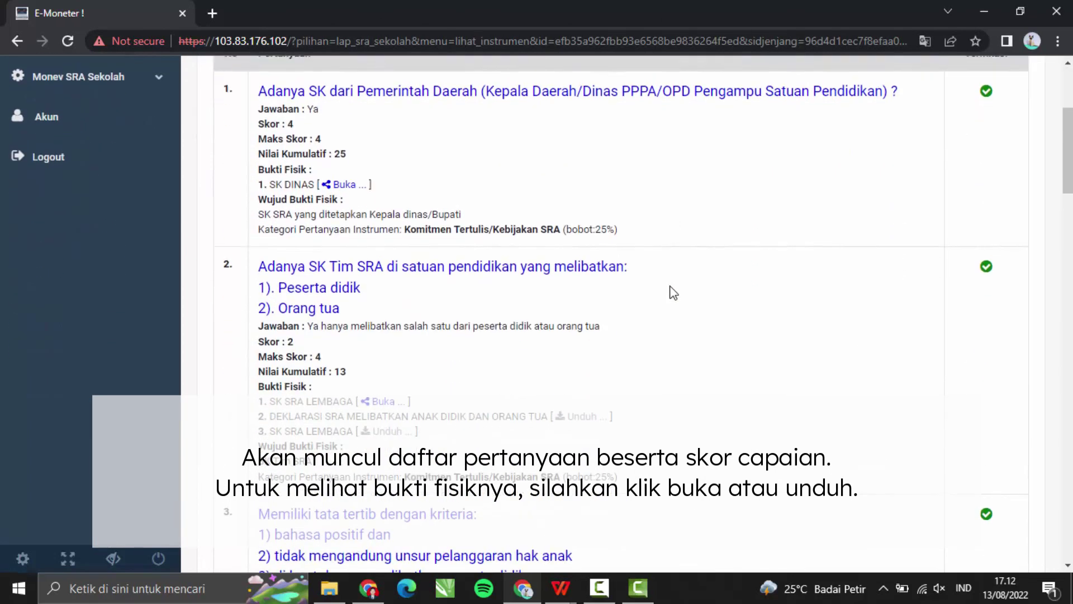
{"action": "scroll", "coordinate": [674, 293], "scroll_direction": "up", "scroll_amount": 4}
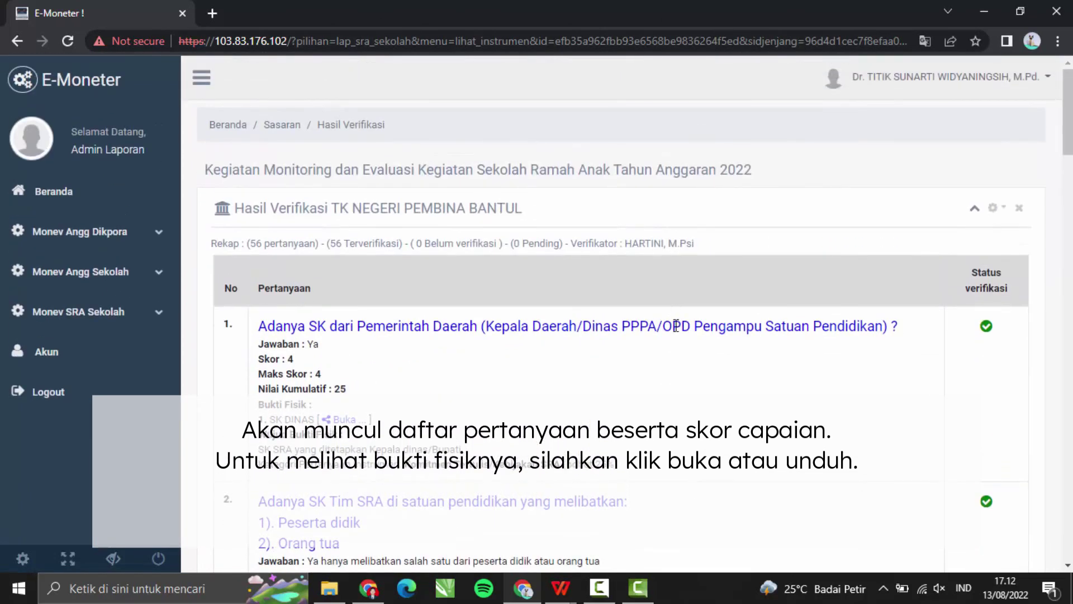
View the SK DINAS physical evidence of the first question and close the document.
{"action": "left_click", "coordinate": [359, 424]}
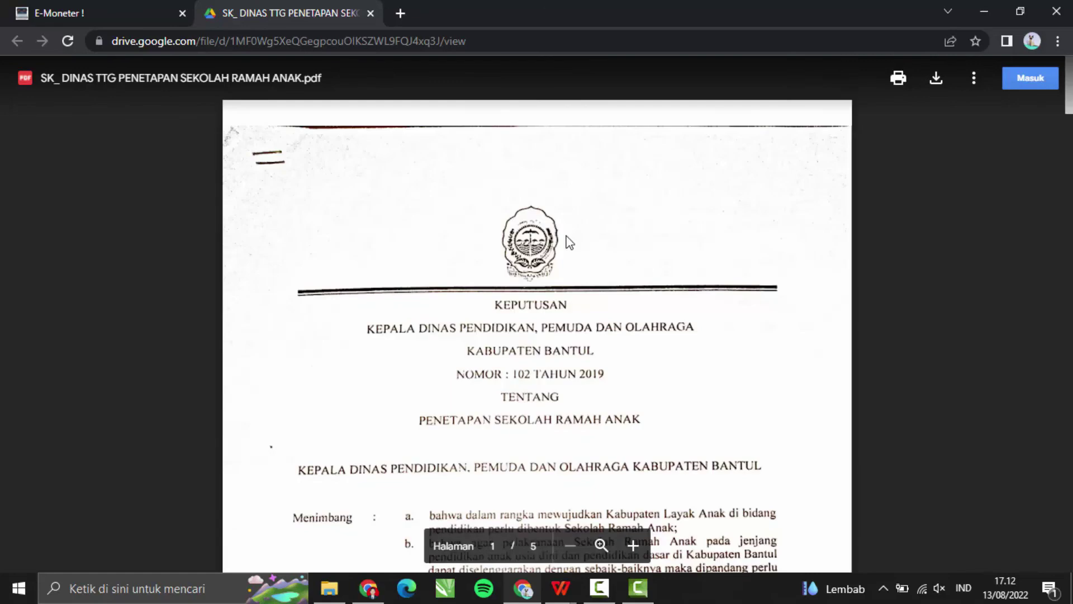
{"action": "scroll", "coordinate": [567, 234], "scroll_direction": "down", "scroll_amount": 4}
{"action": "scroll", "coordinate": [568, 235], "scroll_direction": "down", "scroll_amount": 3}
{"action": "scroll", "coordinate": [567, 235], "scroll_direction": "up", "scroll_amount": 8}
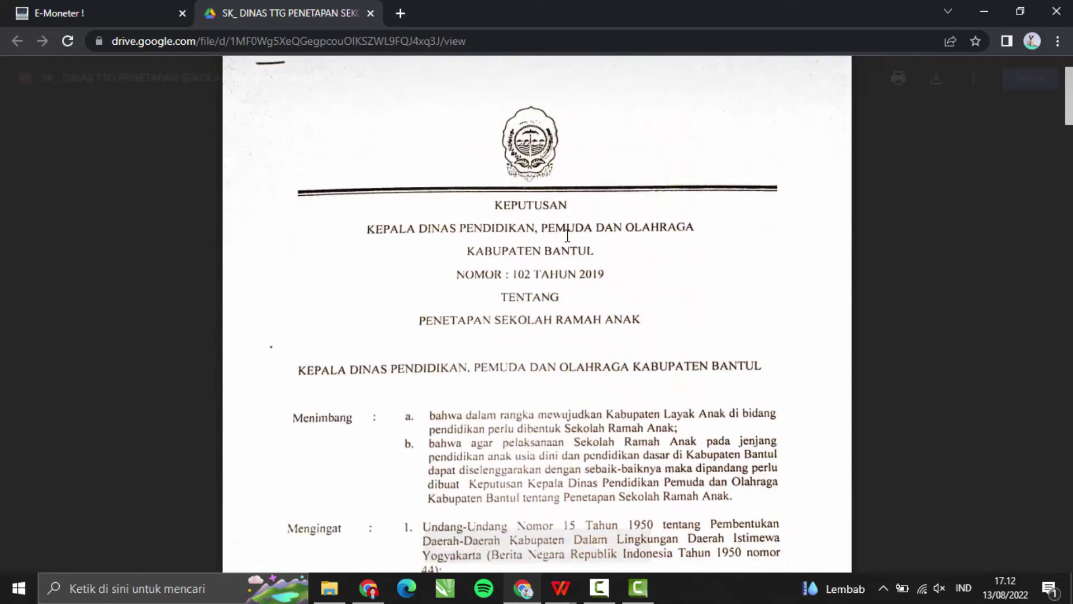
{"action": "left_click", "coordinate": [377, 11]}
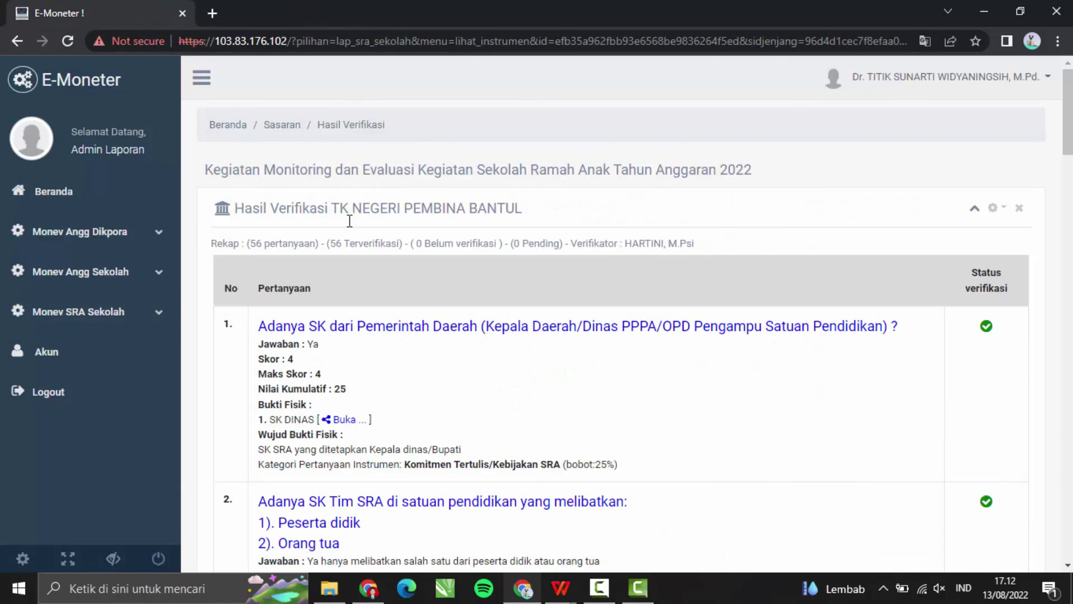
Review the answers, scores and physical evidence listed for the first four SRA questions of TK NEGERI PEMBINA BANTUL.
{"action": "scroll", "coordinate": [411, 330], "scroll_direction": "down", "scroll_amount": 7}
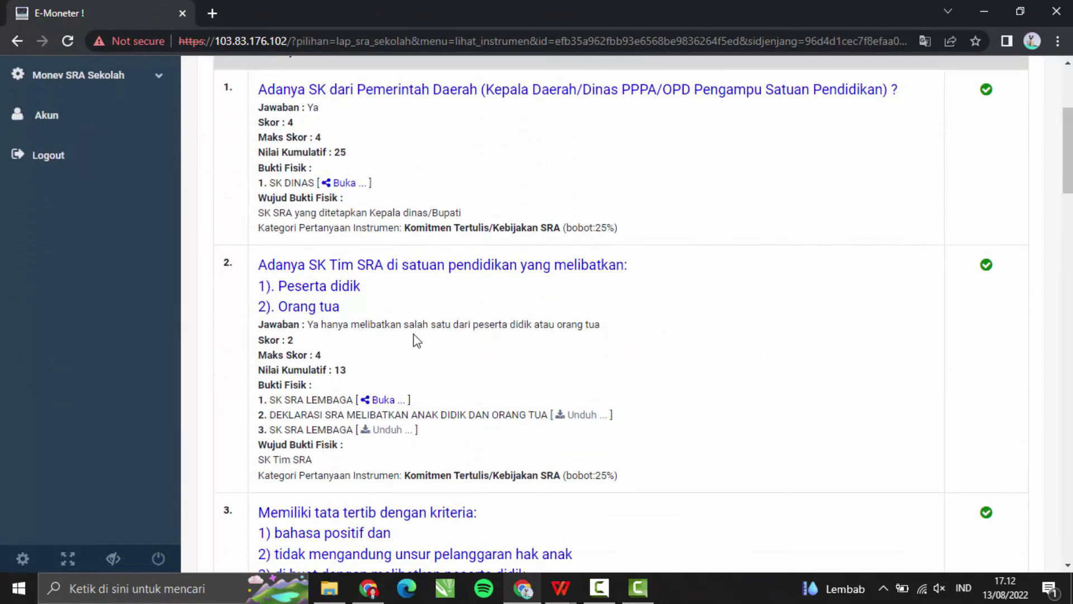
{"action": "scroll", "coordinate": [416, 340], "scroll_direction": "down", "scroll_amount": 1}
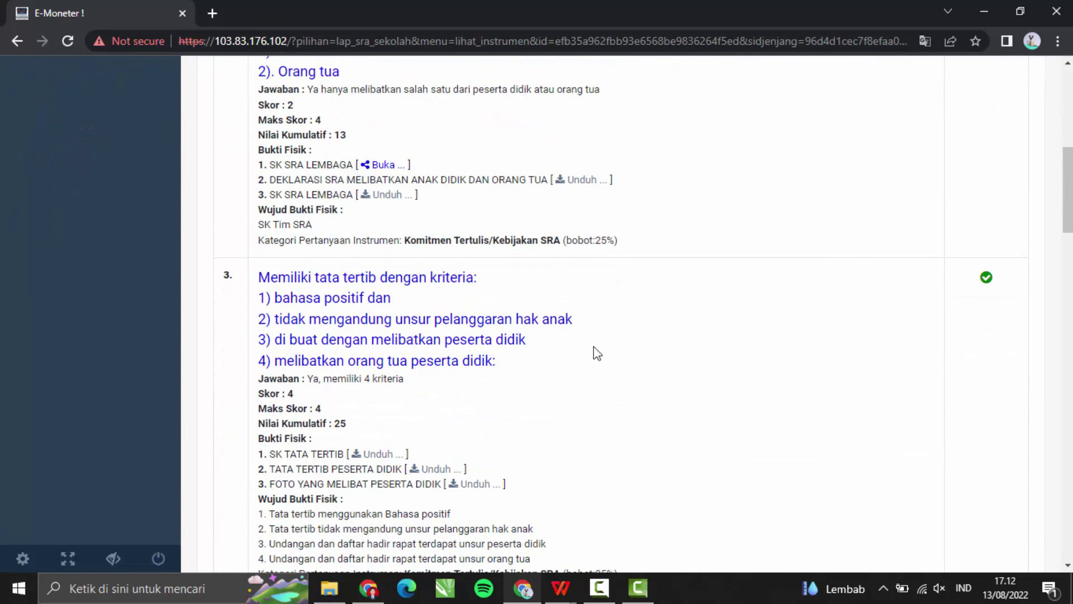
{"action": "scroll", "coordinate": [303, 404], "scroll_direction": "down", "scroll_amount": 4}
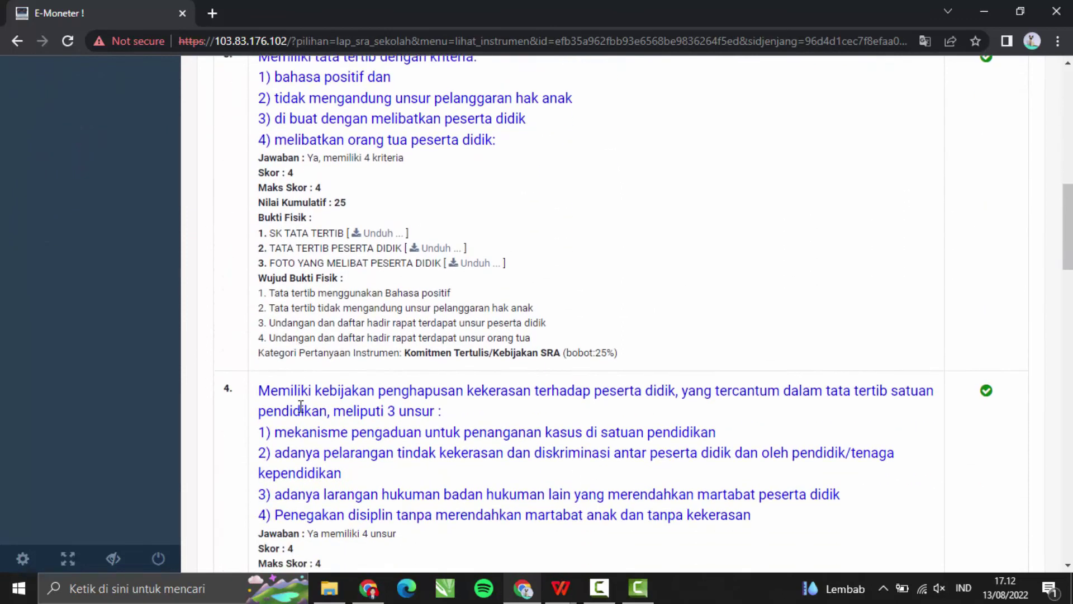
{"action": "scroll", "coordinate": [386, 380], "scroll_direction": "up", "scroll_amount": 12}
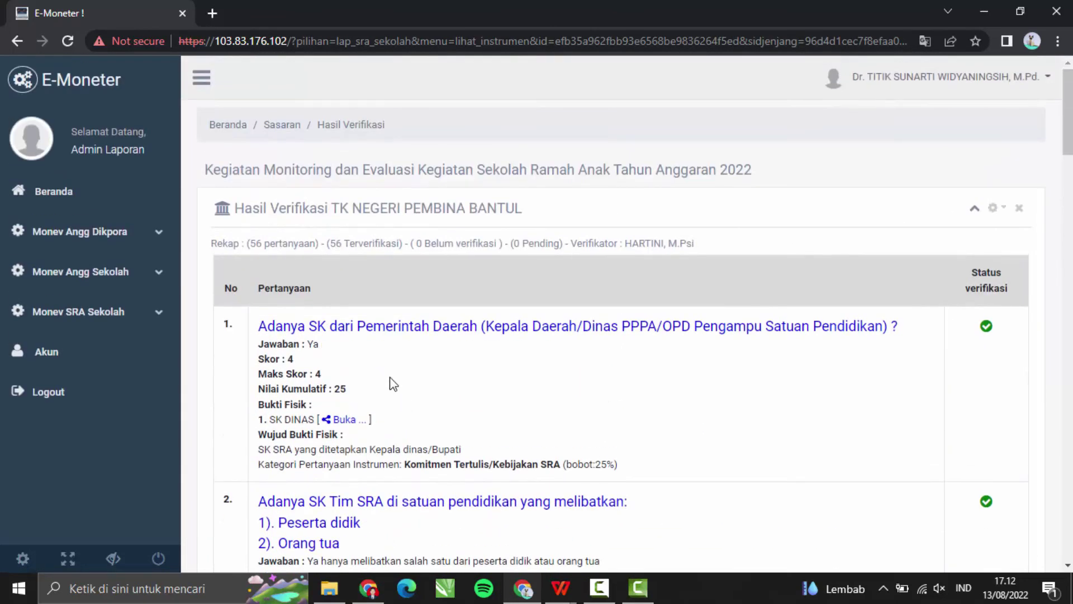